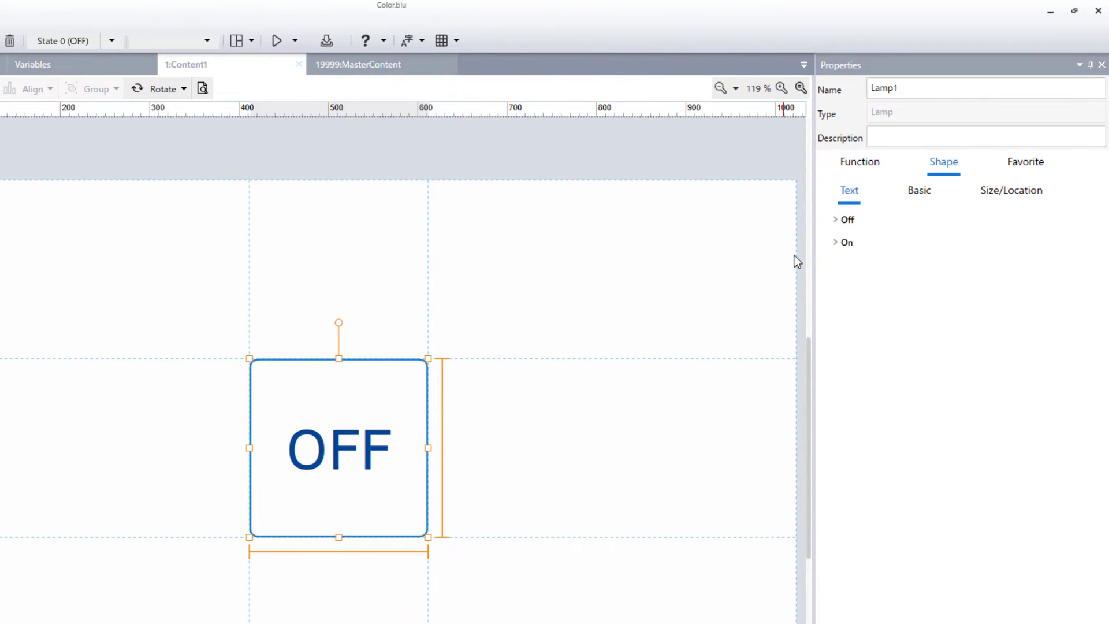
Inspect the font color settings for the lamp's Off state.
left_click(836, 221)
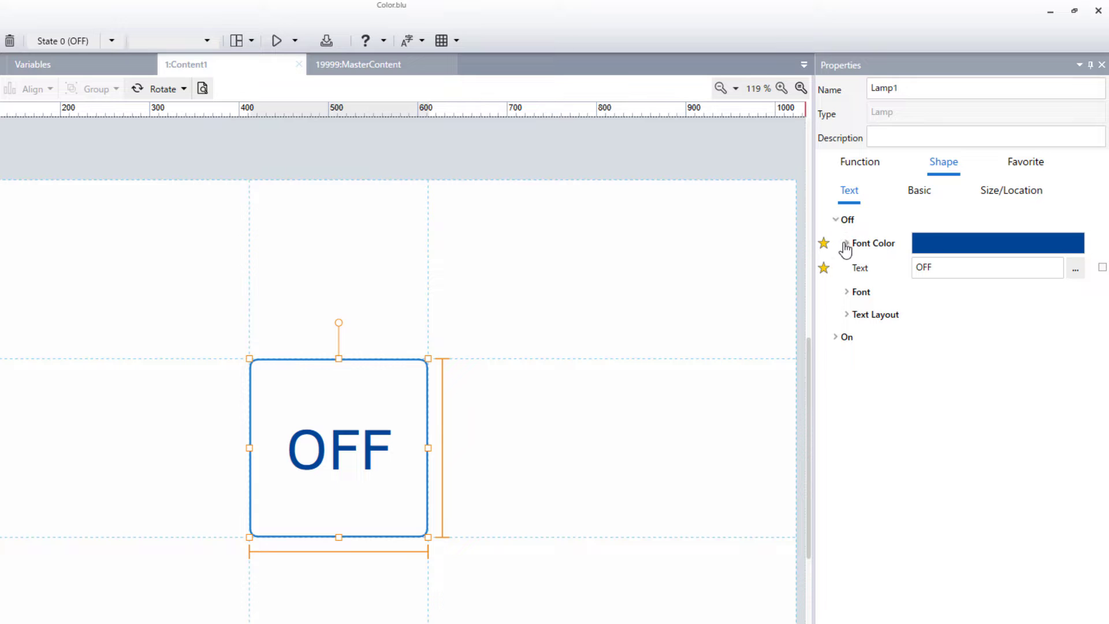
left_click(846, 243)
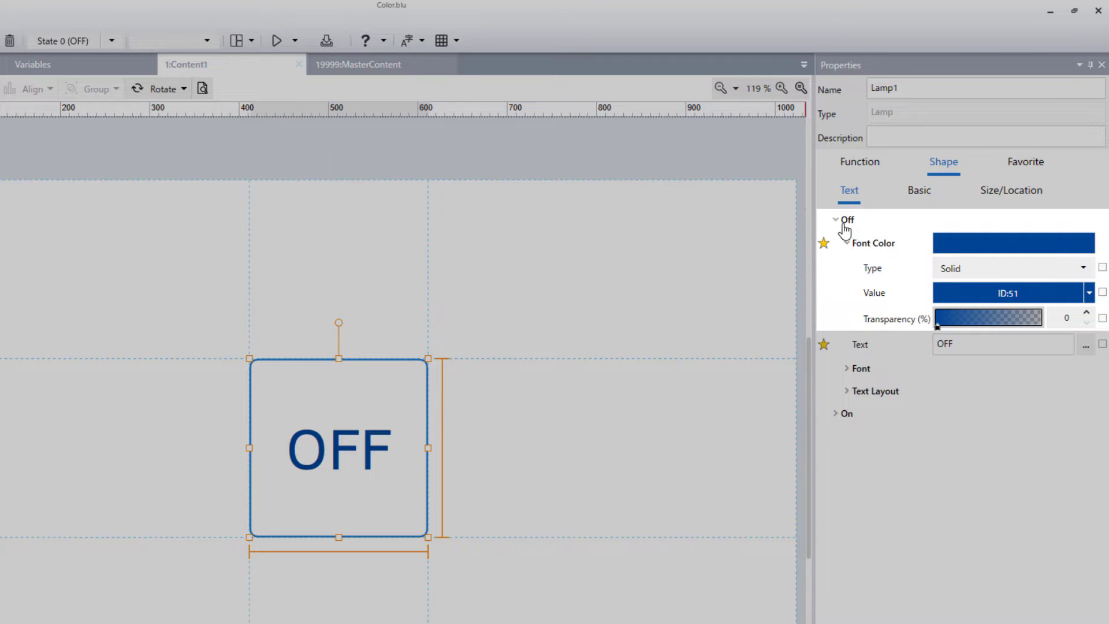
left_click(839, 220)
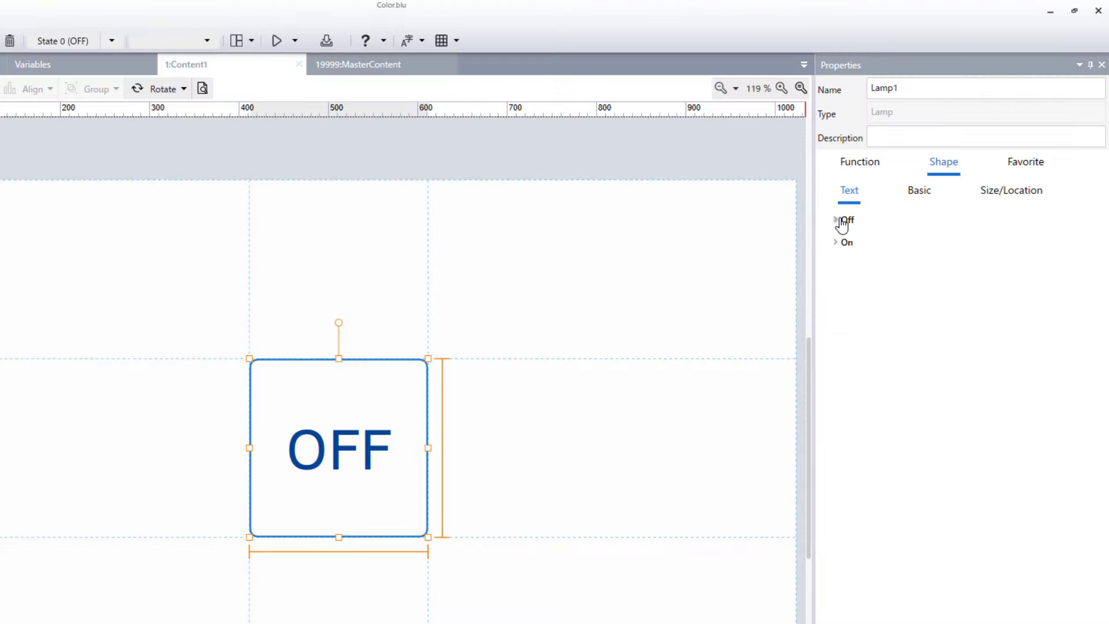
Examine the fill settings and available fill types for the lamp's Off state.
left_click(924, 193)
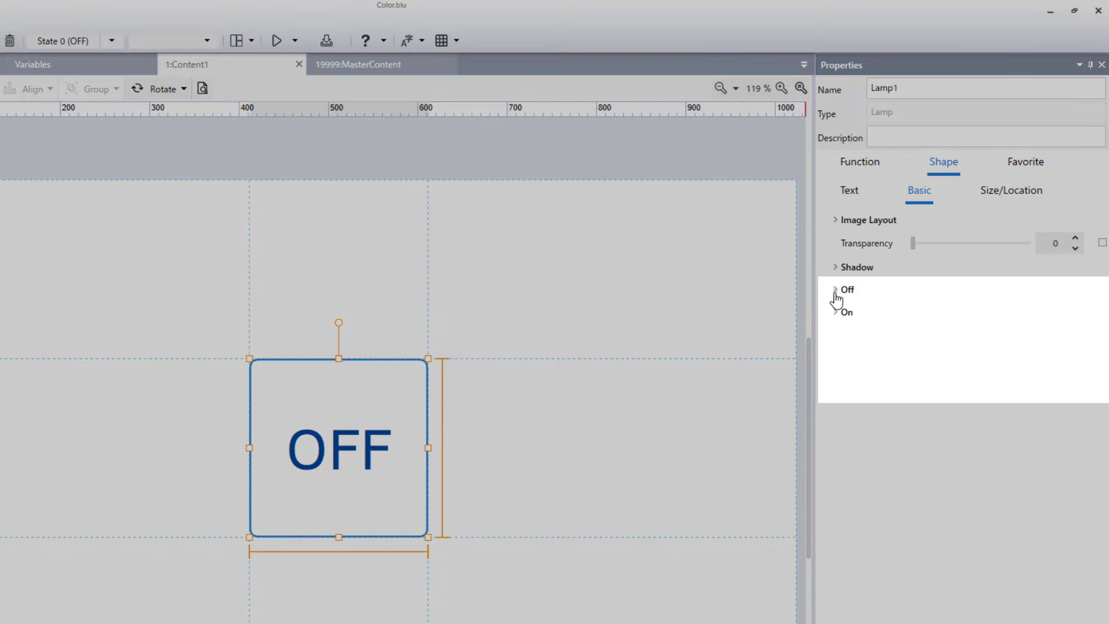
left_click(835, 291)
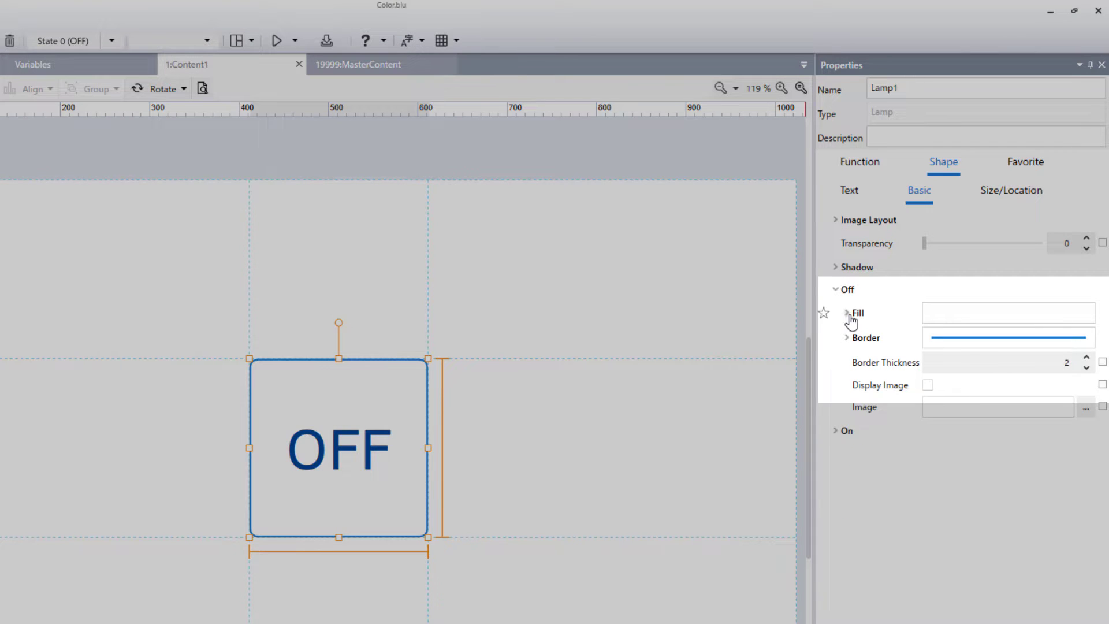
left_click(848, 314)
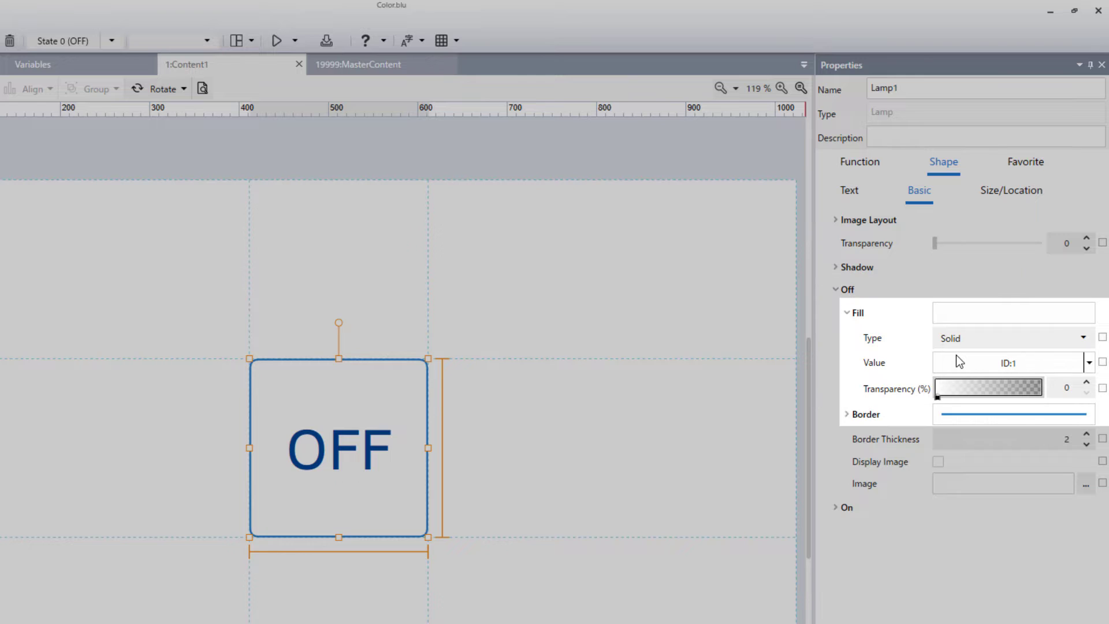
left_click(1082, 341)
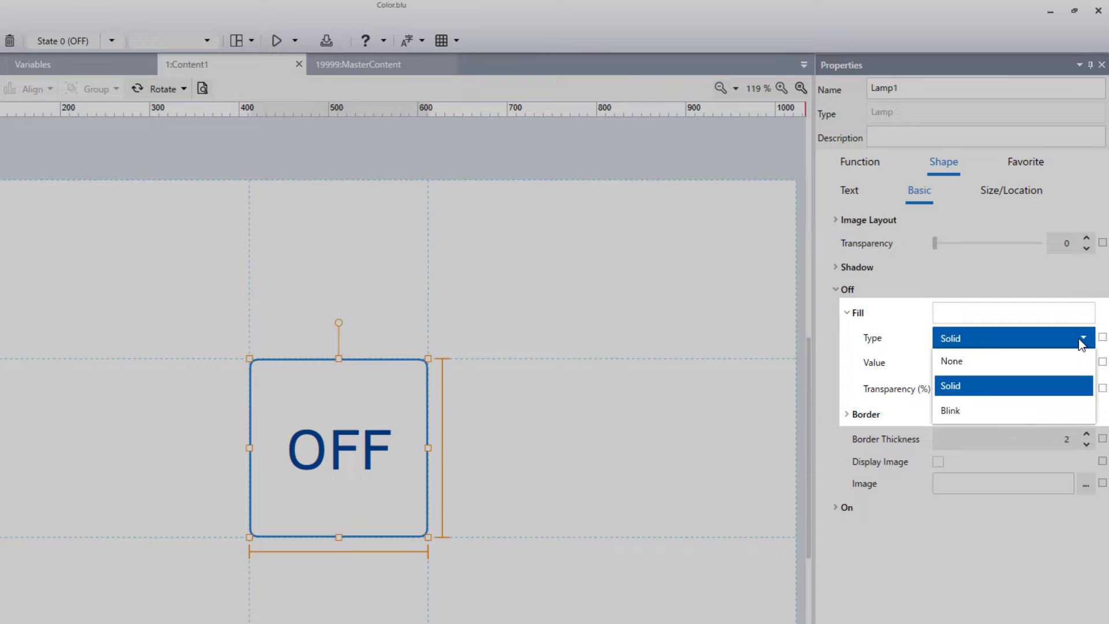
left_click(1082, 341)
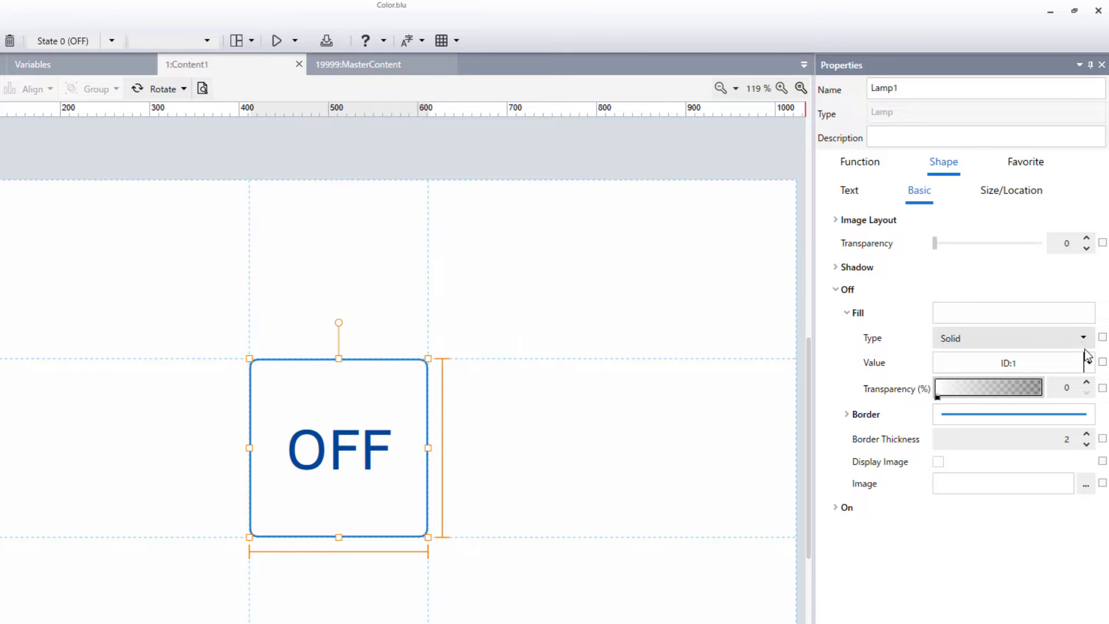
Try a series of ID palette colors on the lamp's Off-state fill, ending with dark purple ID:60.
left_click(1090, 363)
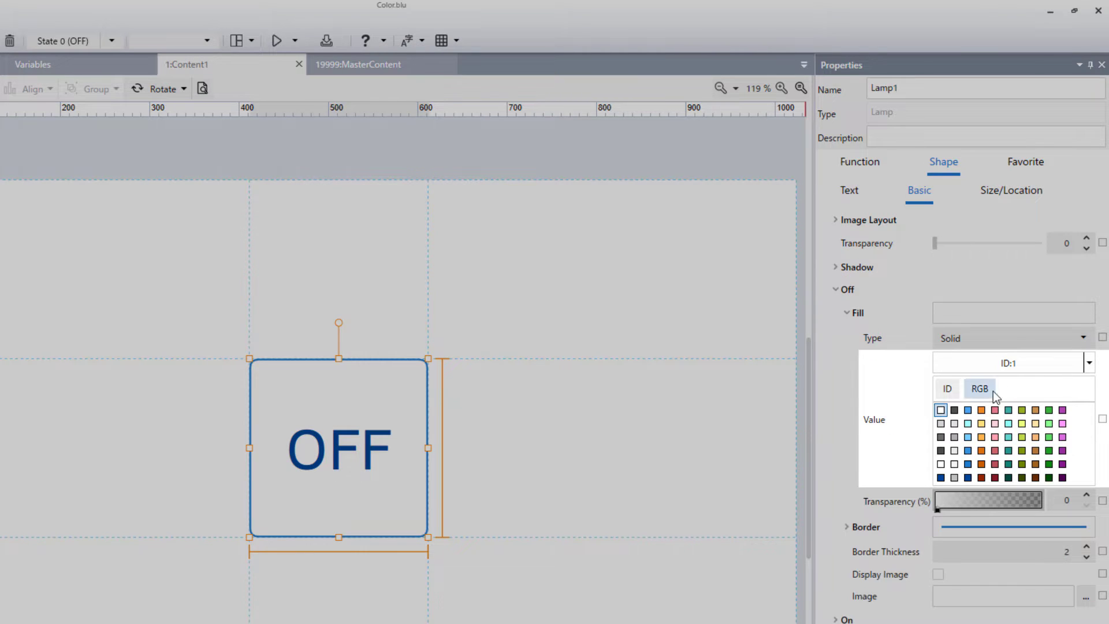
left_click(964, 390)
left_click(948, 389)
left_click(954, 410)
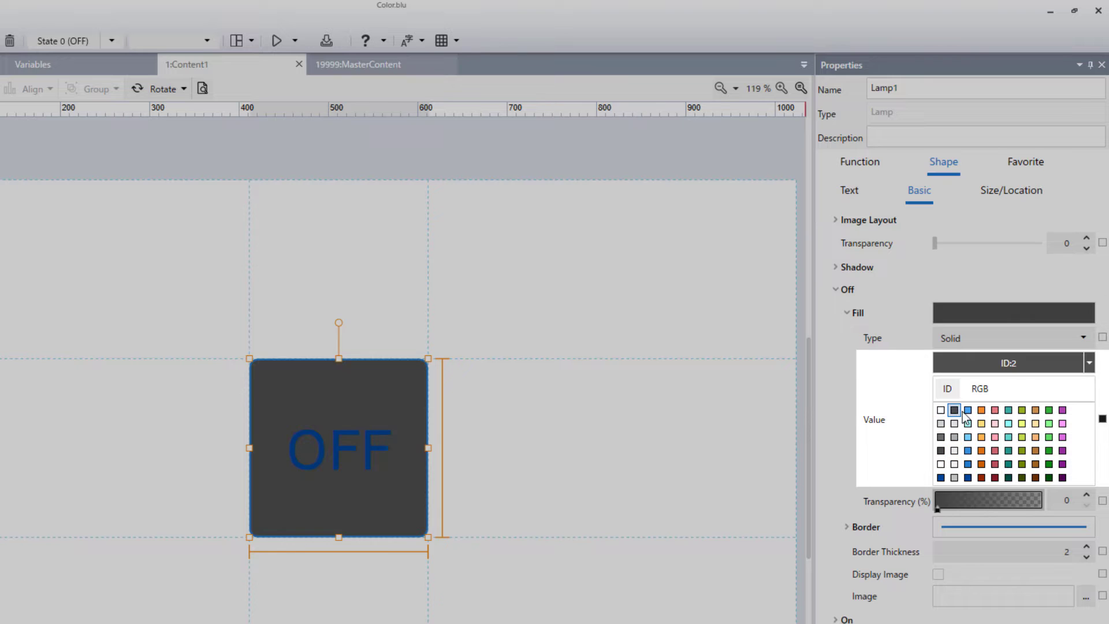
left_click(967, 410)
left_click(981, 410)
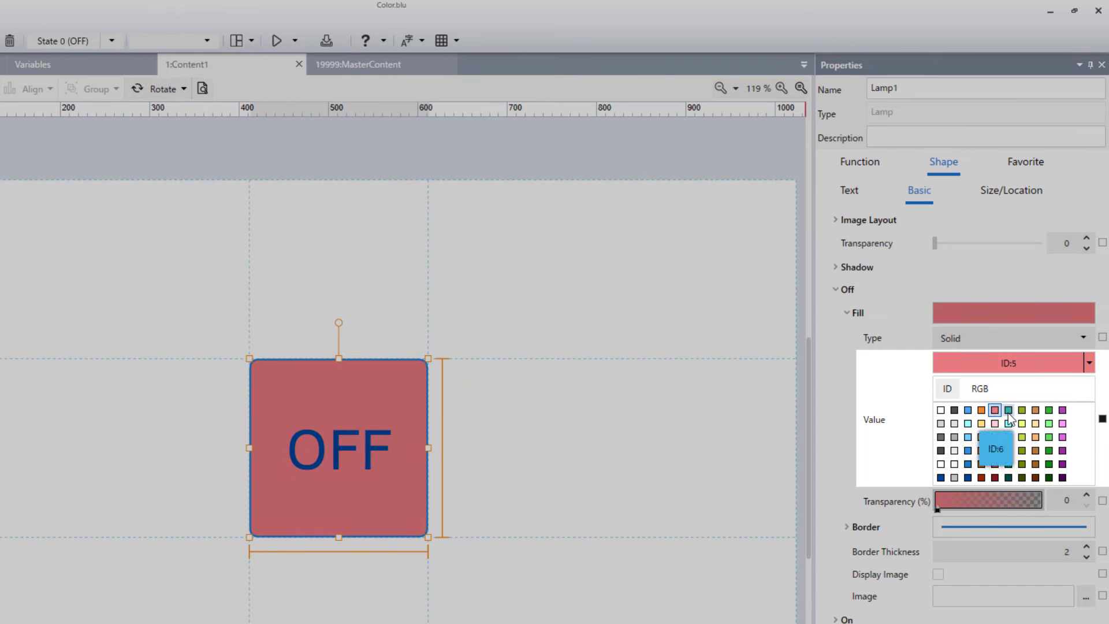
left_click(1008, 410)
left_click(1022, 410)
left_click(1035, 411)
left_click(1049, 410)
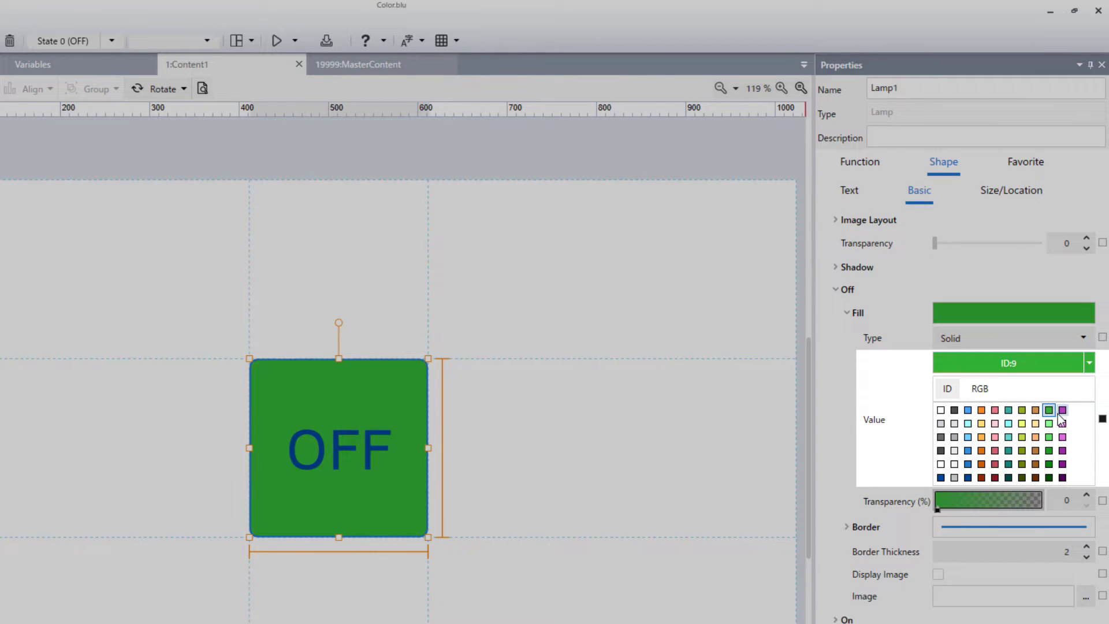
left_click(1062, 410)
left_click(1062, 424)
left_click(1062, 437)
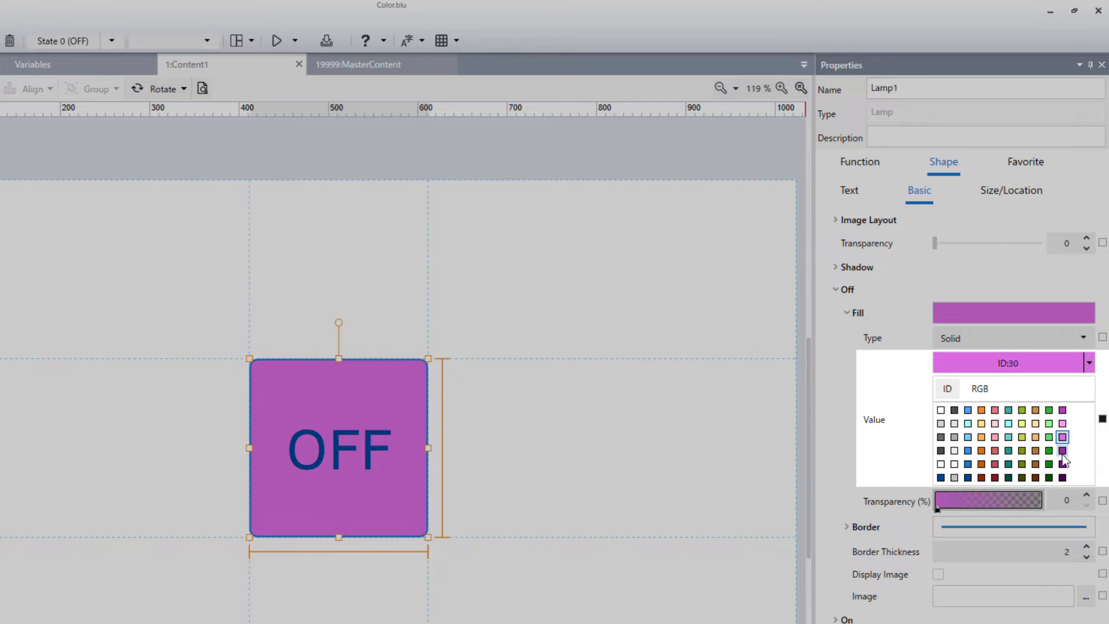
left_click(1063, 451)
left_click(1062, 464)
left_click(1062, 478)
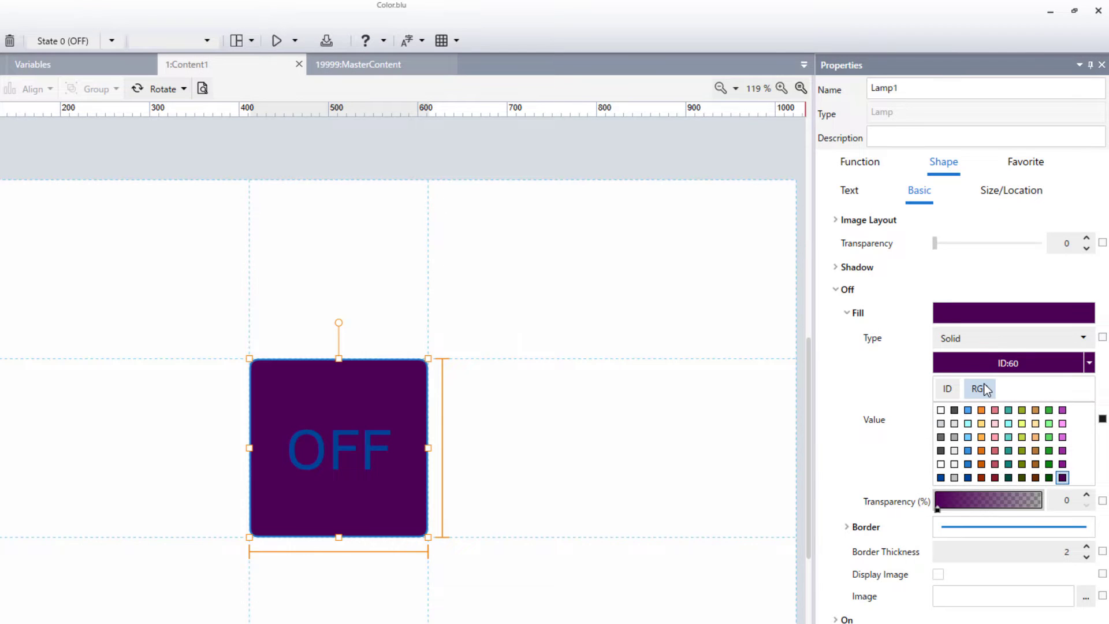
Switch the Off-state fill to RGB colors and try the bright preset swatches, ending with pink E51793.
left_click(982, 389)
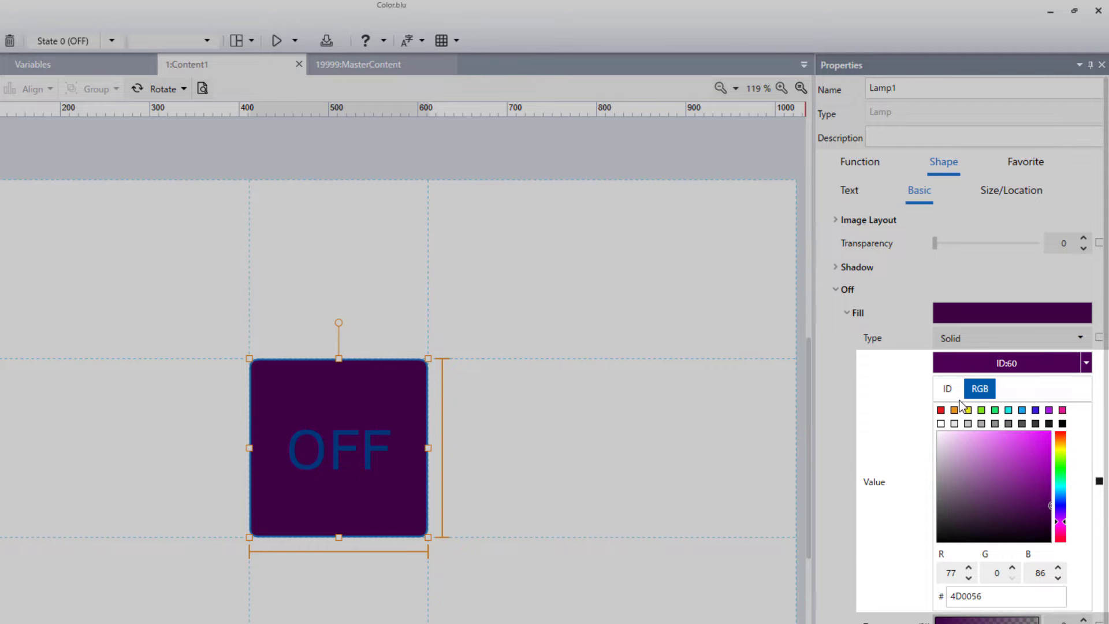
left_click(941, 410)
left_click(954, 410)
left_click(967, 410)
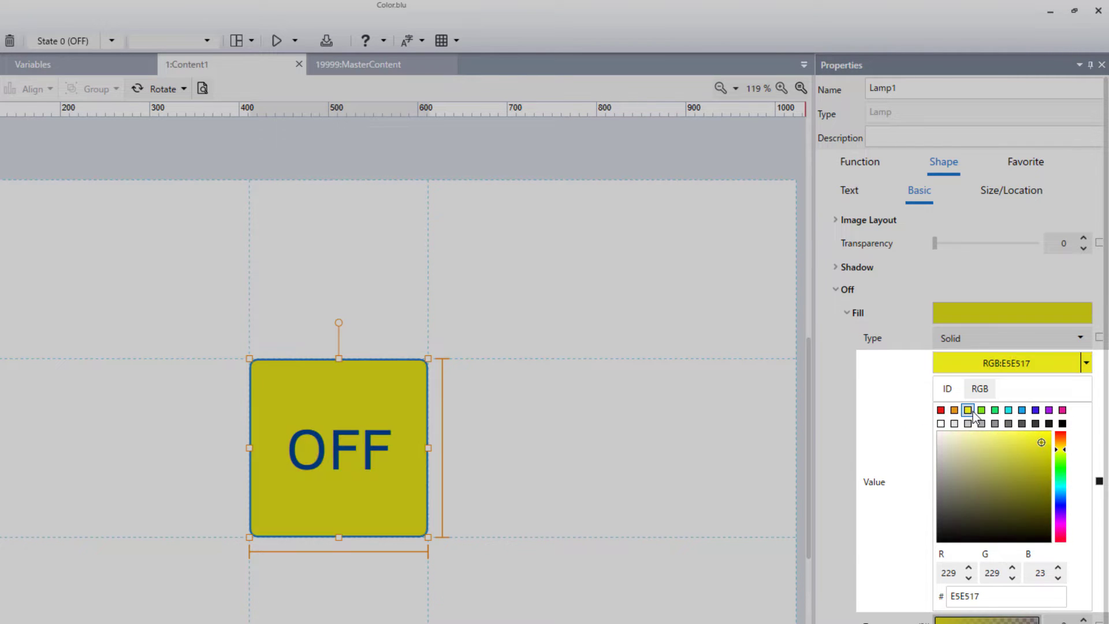
left_click(981, 410)
left_click(995, 410)
left_click(1008, 410)
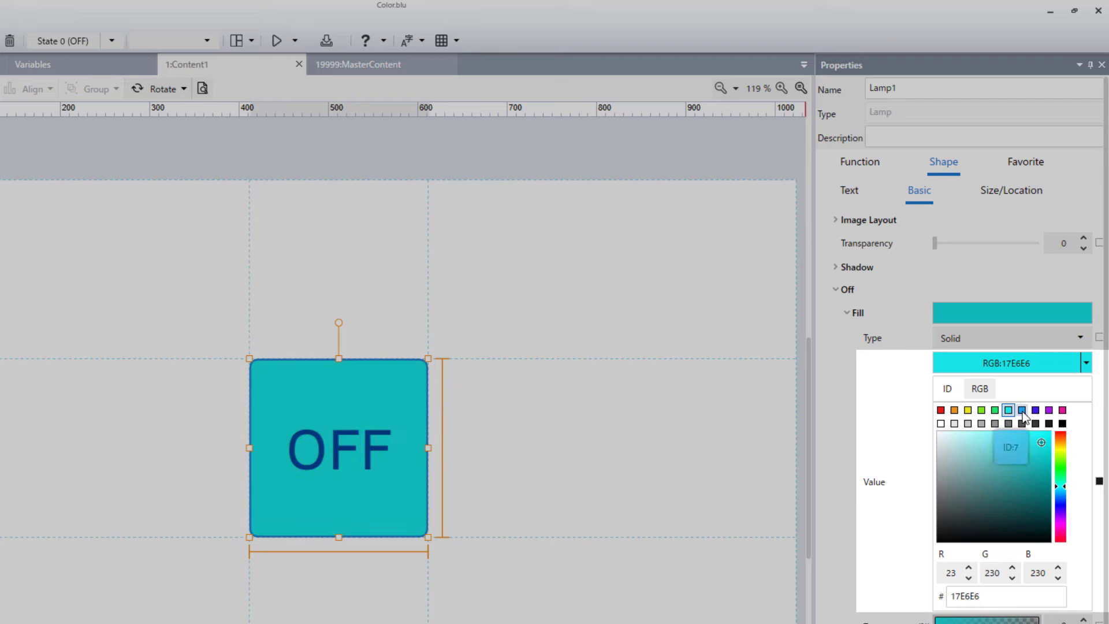
left_click(1022, 410)
left_click(1036, 411)
left_click(1049, 410)
left_click(1063, 410)
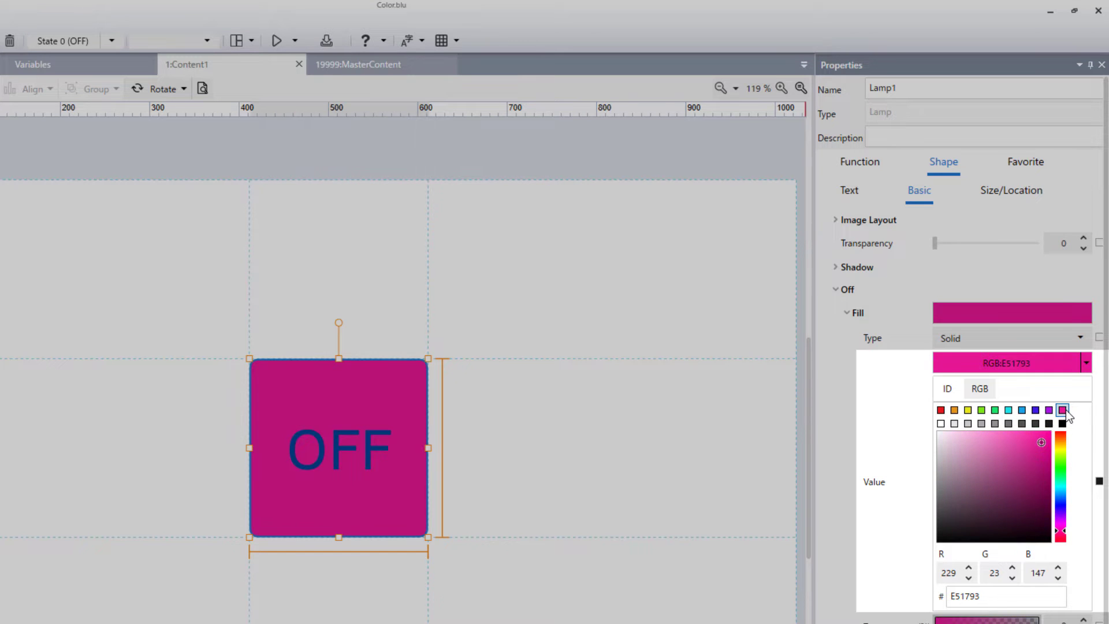
Adjust the hue and shade of the Off-state fill by eye to dark purple 3F0A33.
mouse_move(1061, 535)
left_mouse_down()
mouse_move(1061, 449)
mouse_move(1061, 531)
left_mouse_up()
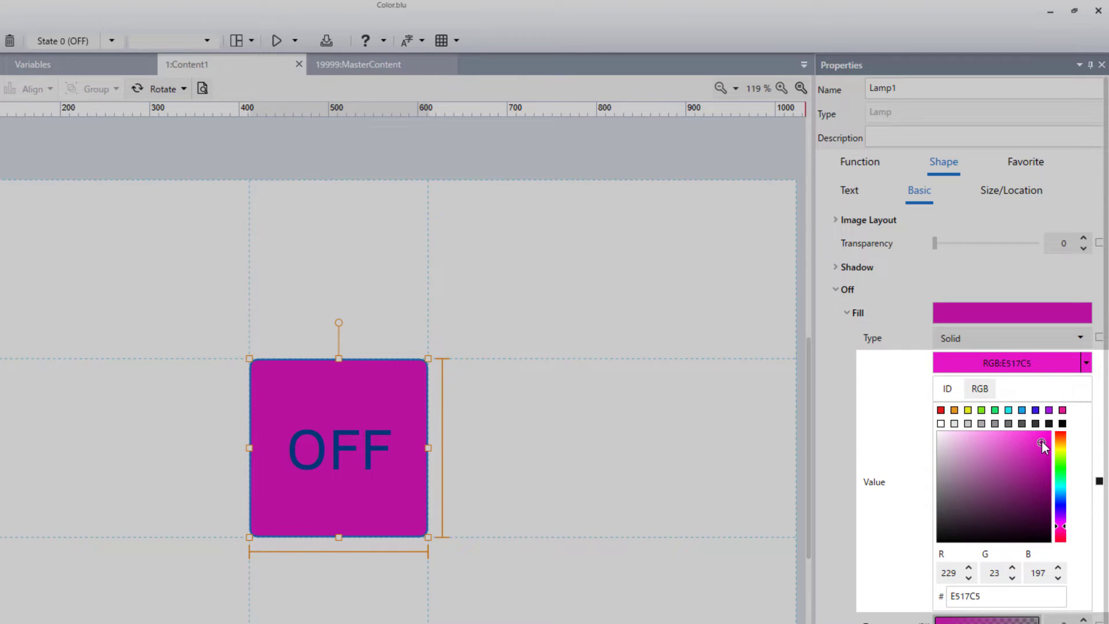
mouse_move(1042, 443)
left_mouse_down()
mouse_move(993, 468)
mouse_move(1020, 477)
mouse_move(1034, 516)
left_mouse_up()
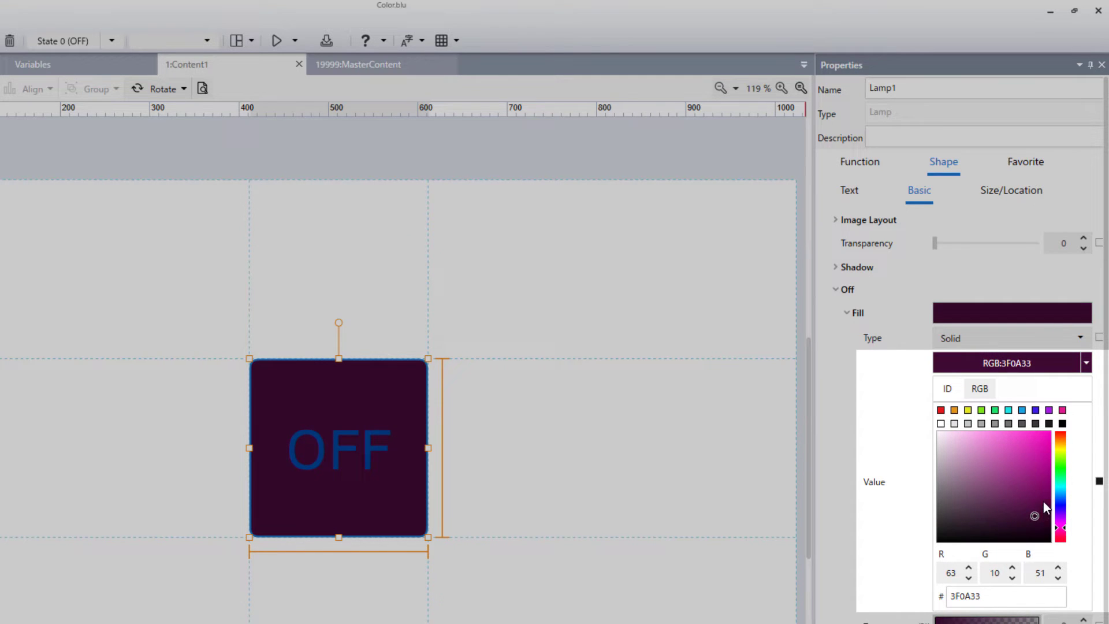
Set the Off-state fill's RGB components to R 0, G 91 and B 172.
double_click(1040, 575)
type("1")
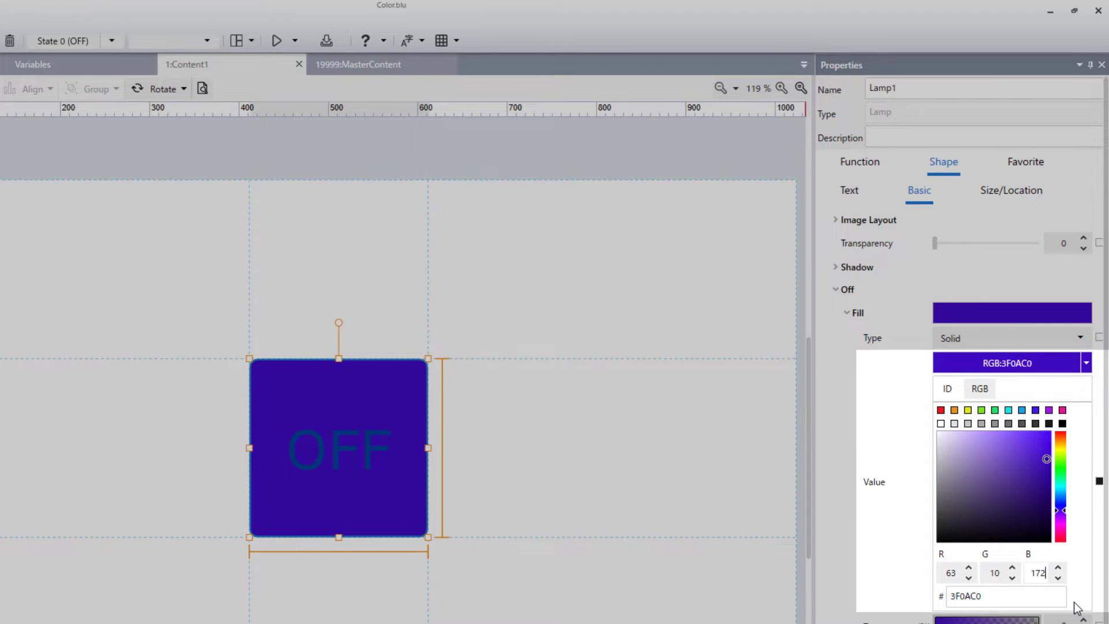
double_click(992, 571)
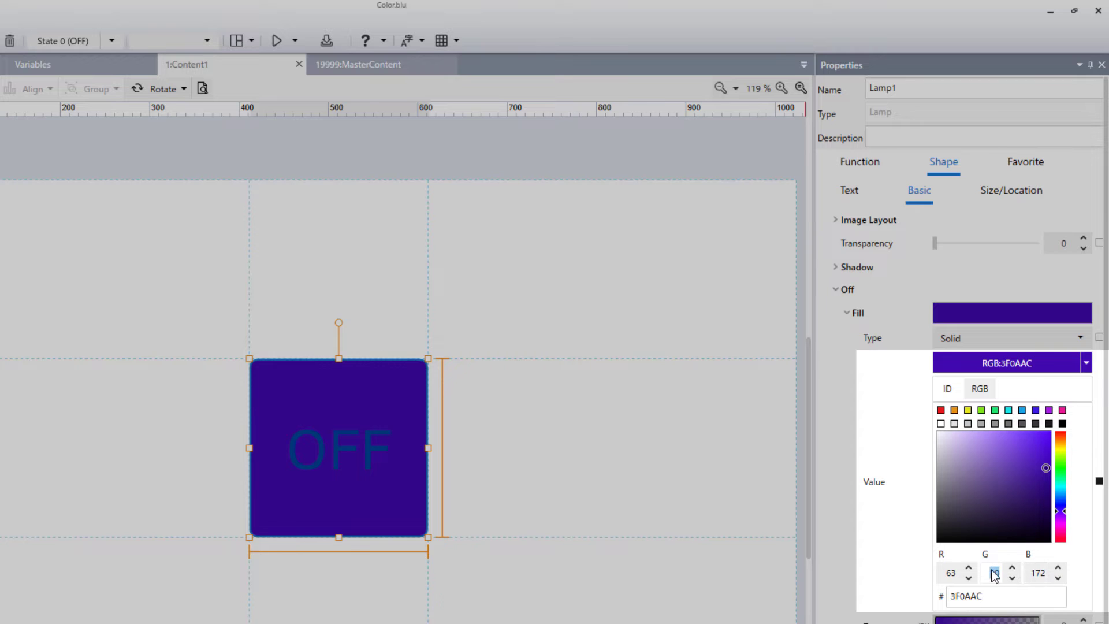
type("91")
double_click(949, 571)
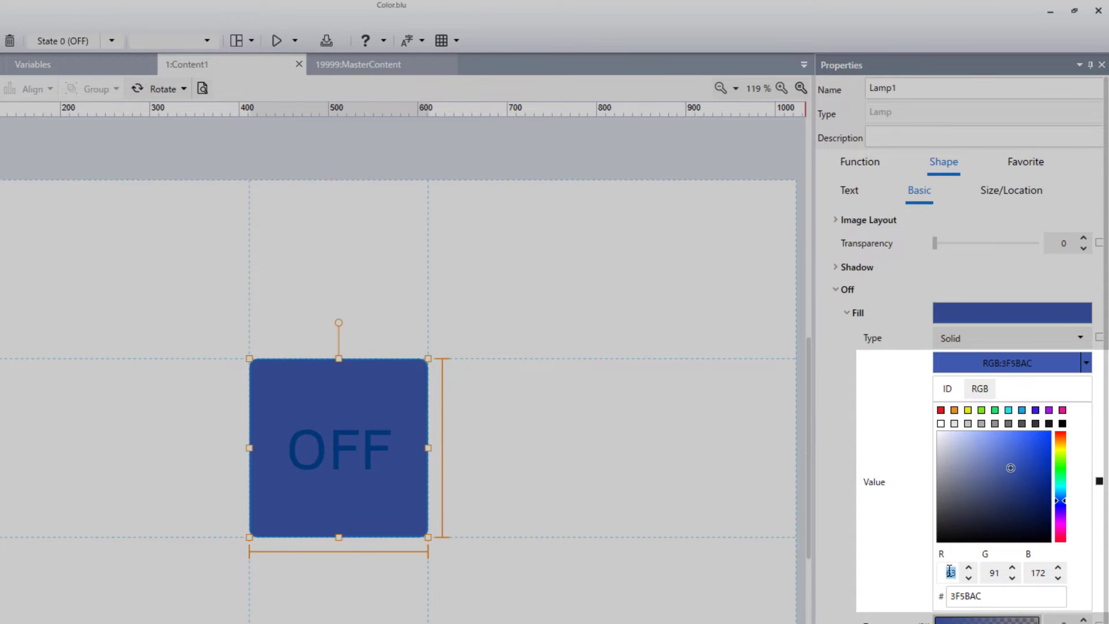
type("0")
key("Return")
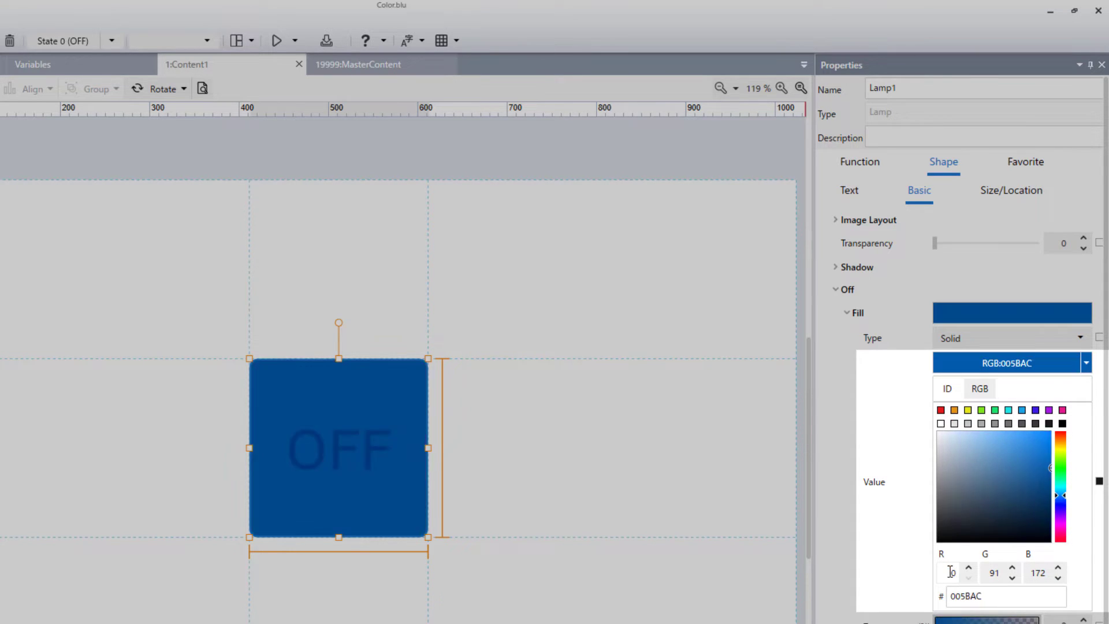
Set the Off-state fill's hexadecimal color code to 000000.
left_click(1000, 600)
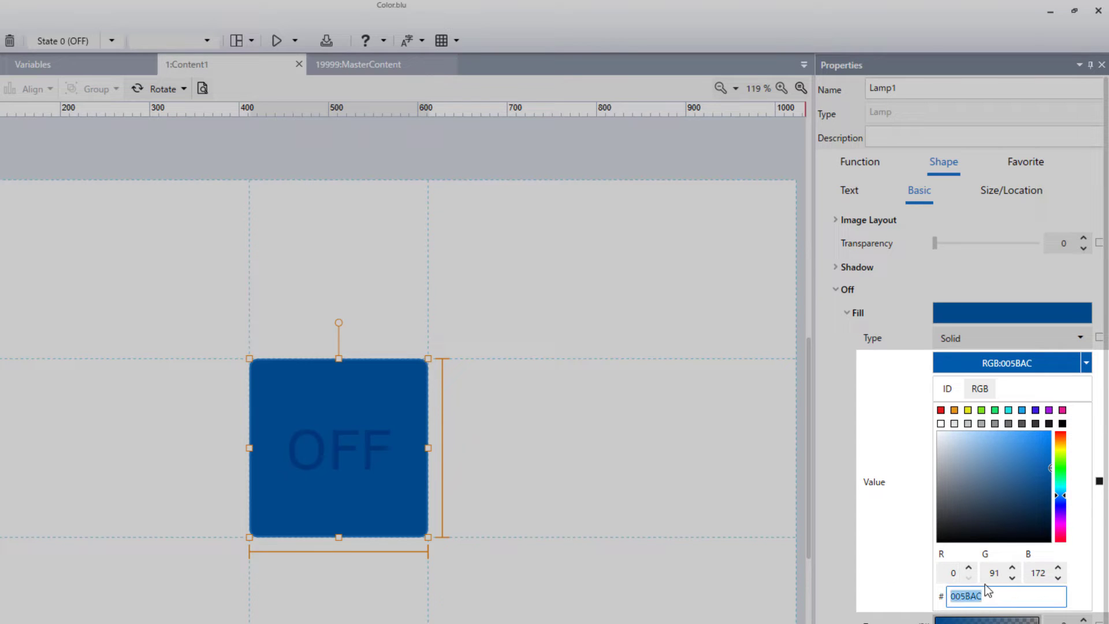
type("000000")
key("Return")
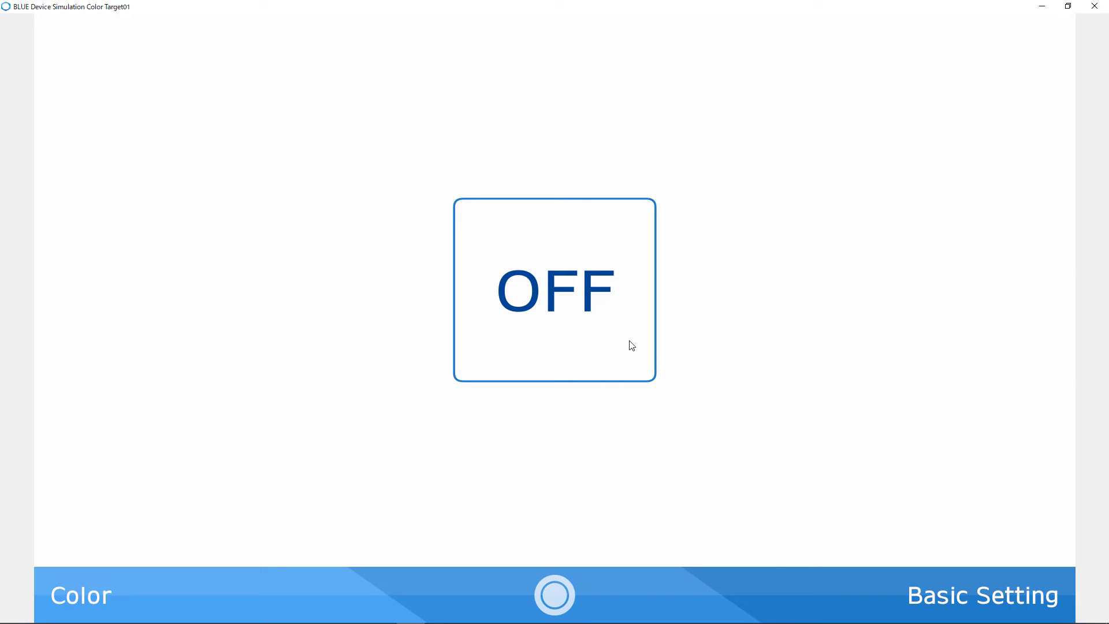
Toggle the lamp repeatedly in the device simulation to check its On and Off colors.
left_click(622, 339)
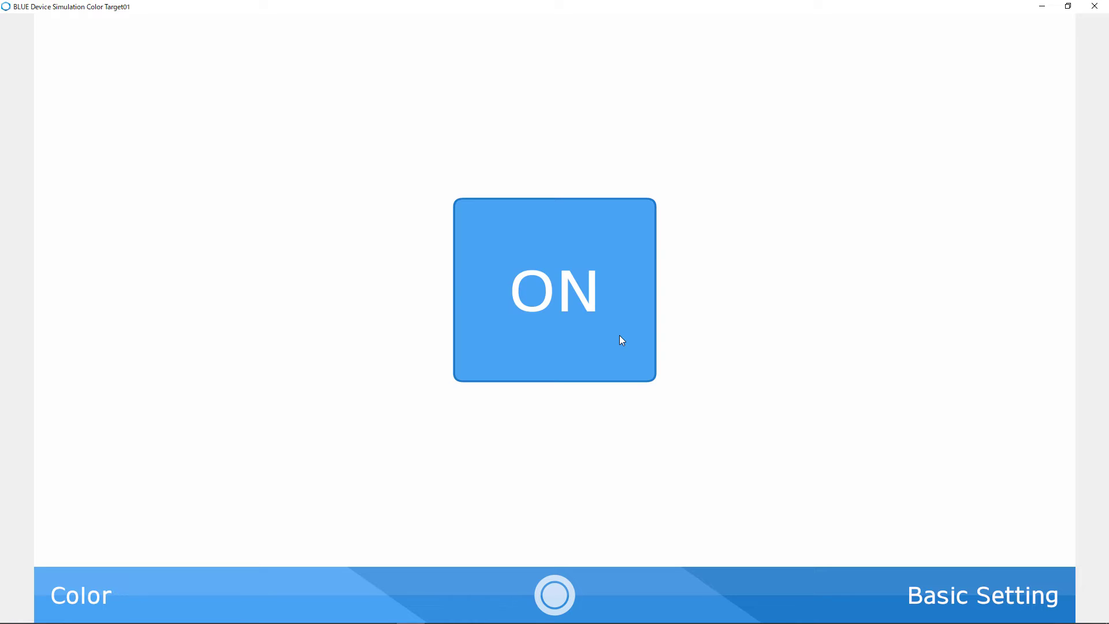
left_click(622, 339)
left_click(623, 339)
left_click(622, 340)
left_click(622, 340)
left_click(622, 339)
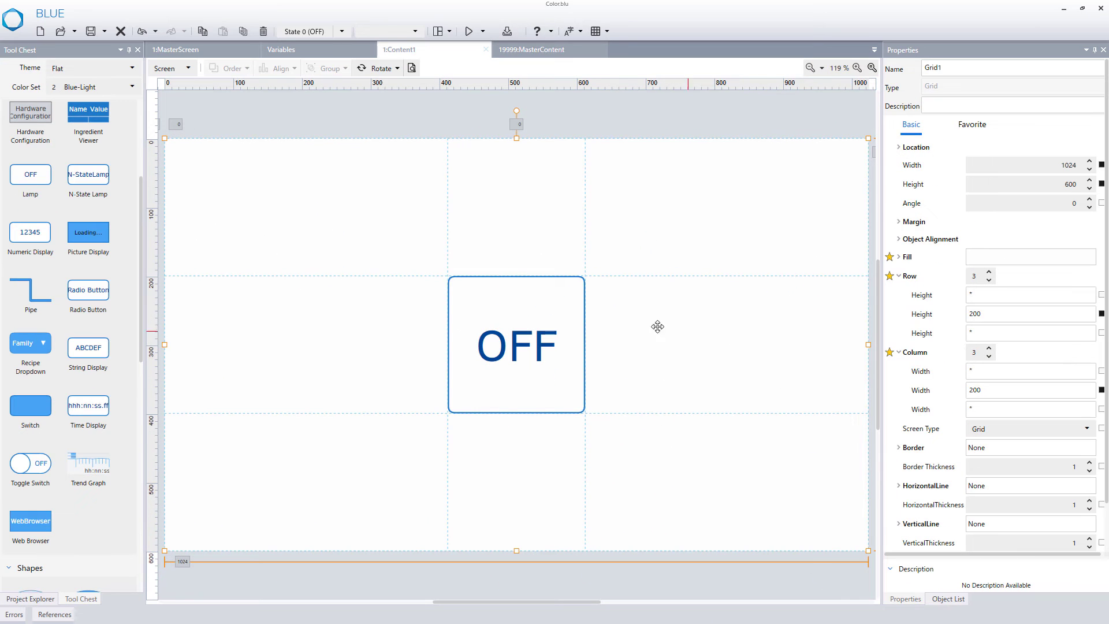
Set the solid fill of the lamp's Off state on the Content1 screen to green ID:9.
left_click(549, 309)
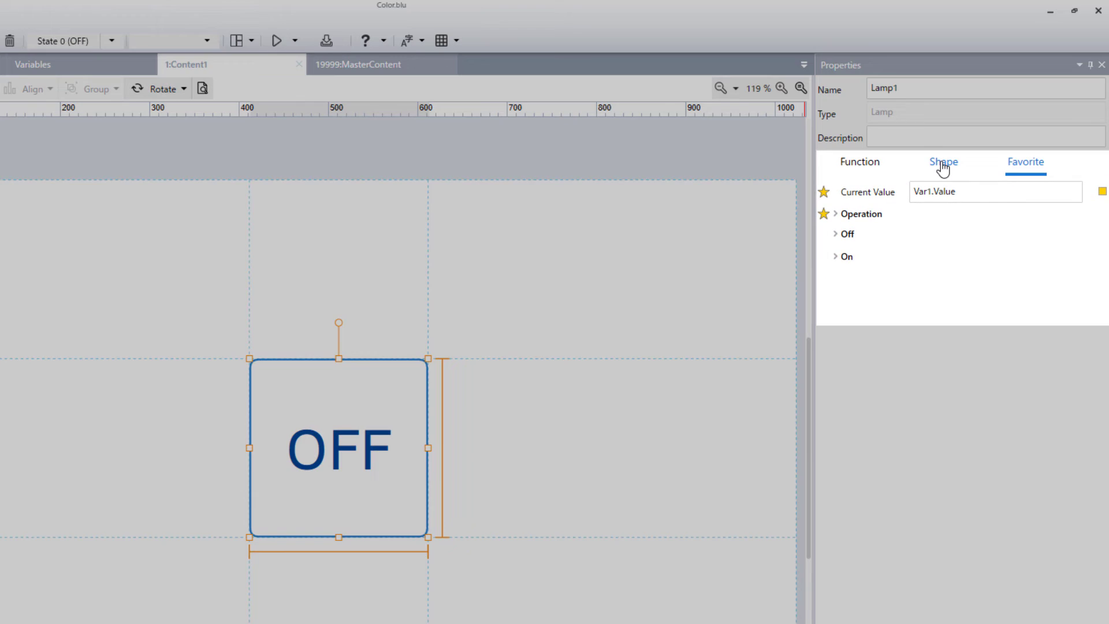
left_click(943, 165)
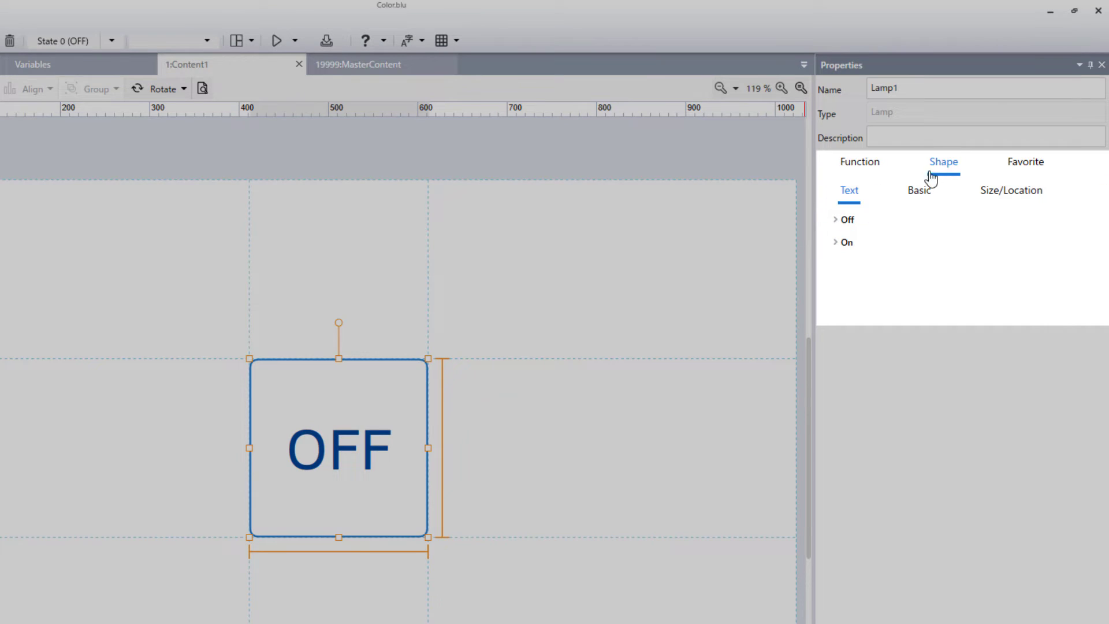
left_click(917, 192)
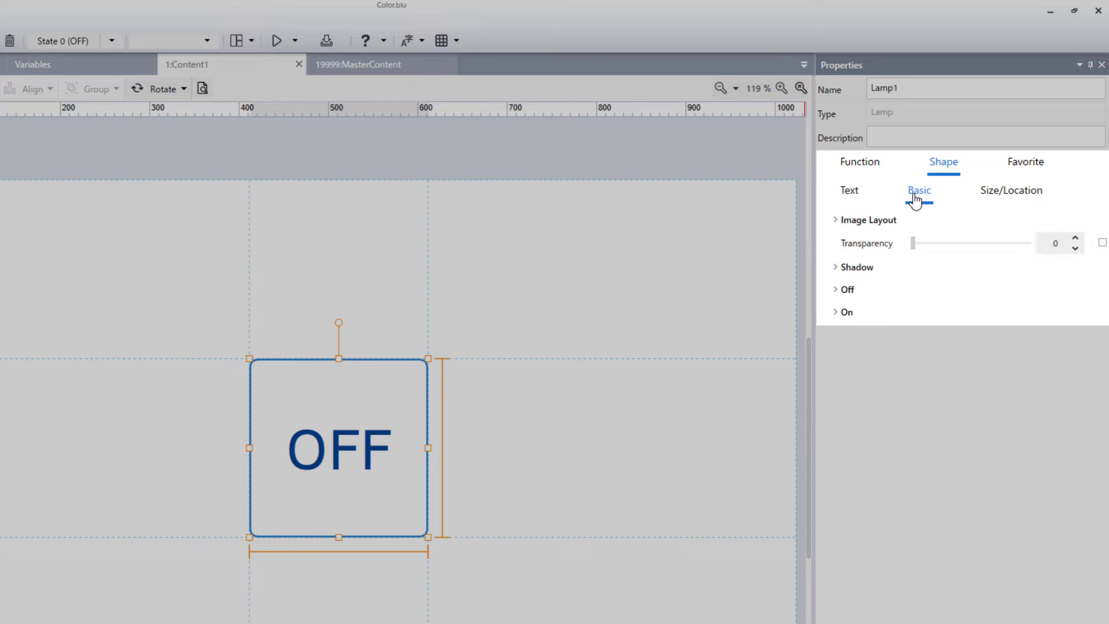
left_click(837, 294)
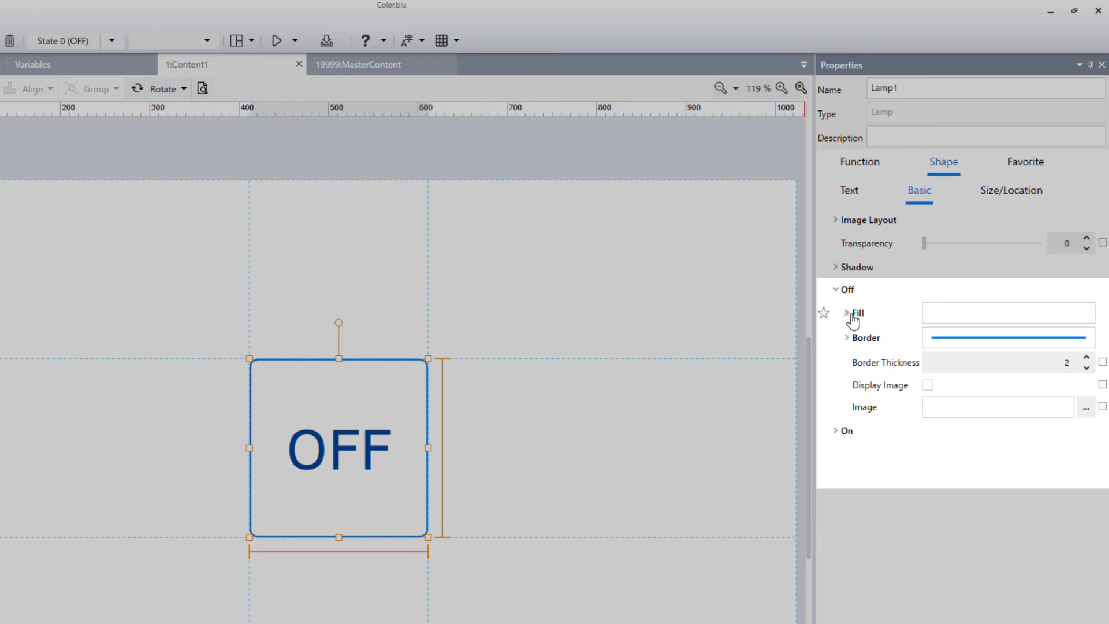
left_click(848, 313)
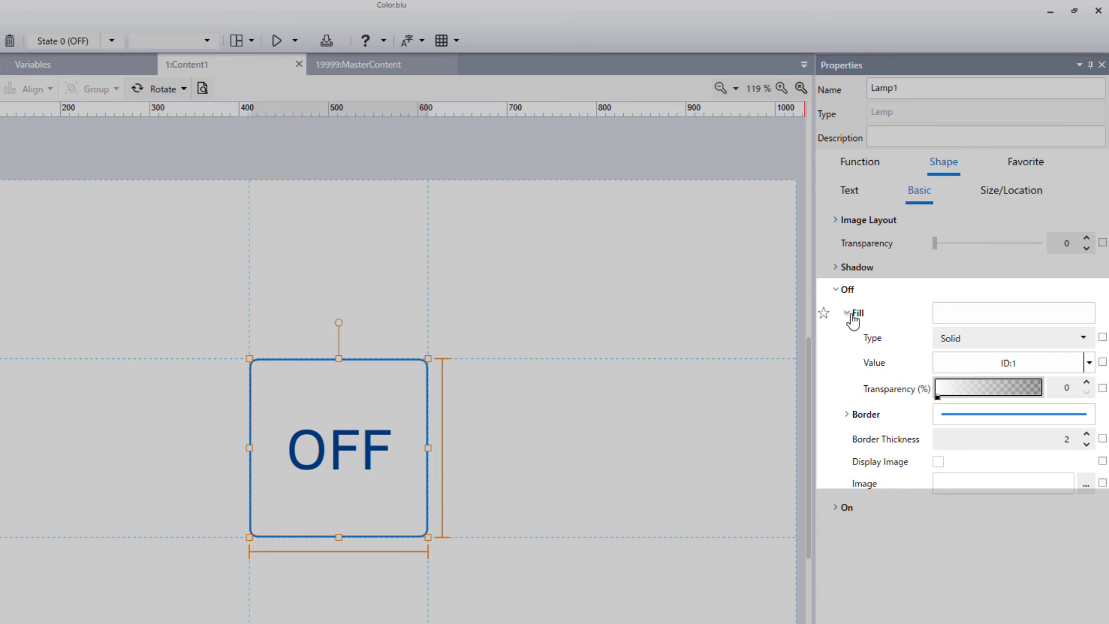
left_click(1090, 364)
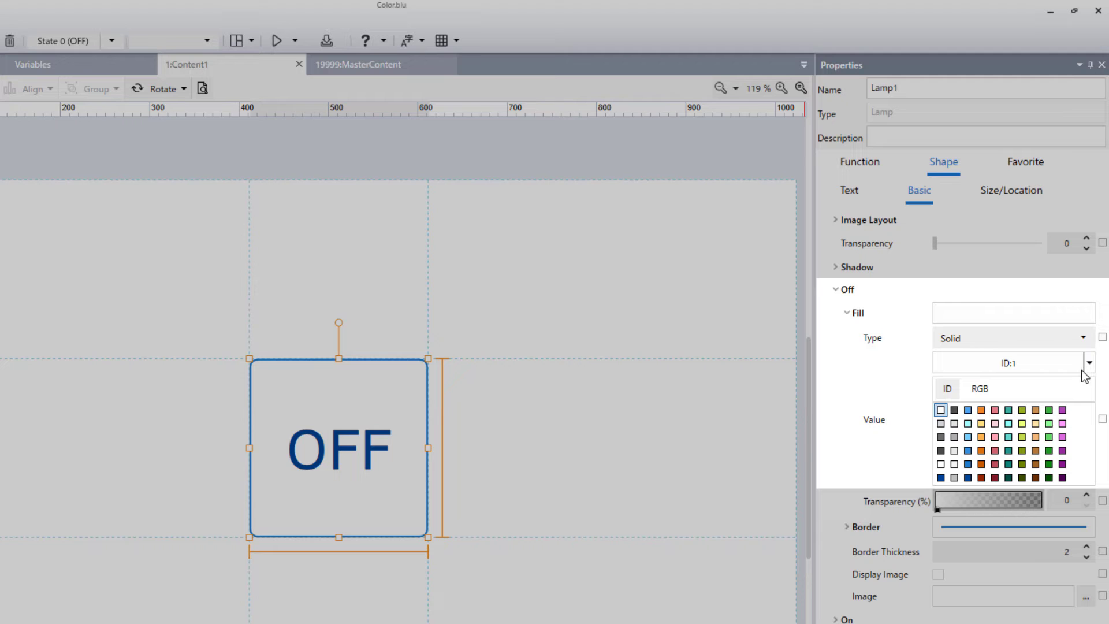
left_click(1049, 411)
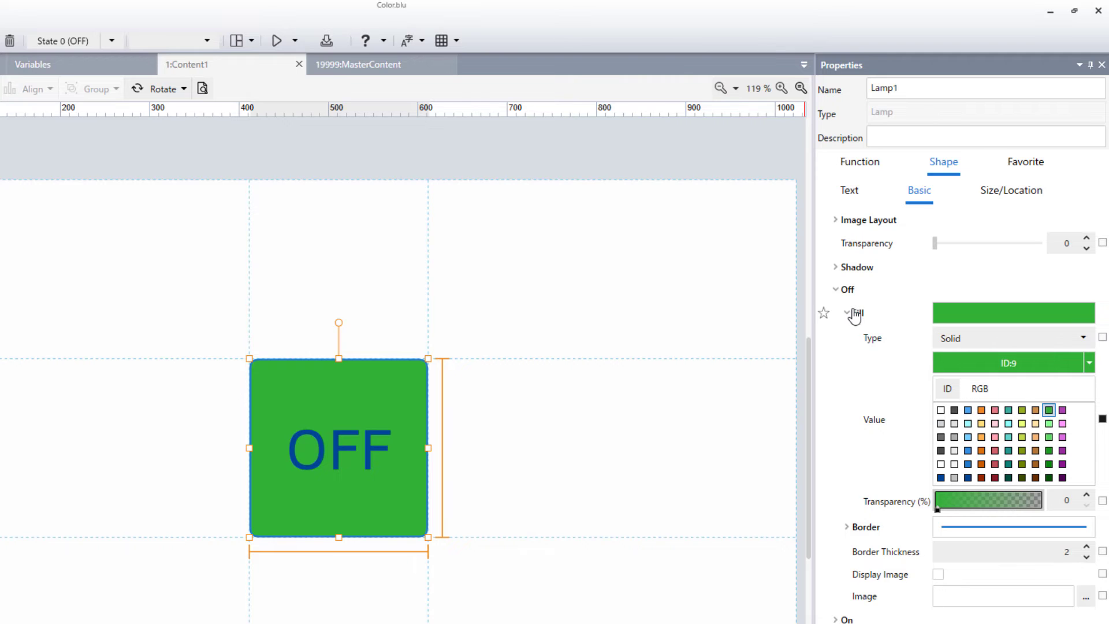
Set the solid border color of the lamp's Off state to dark gray ID:2.
left_click(853, 317)
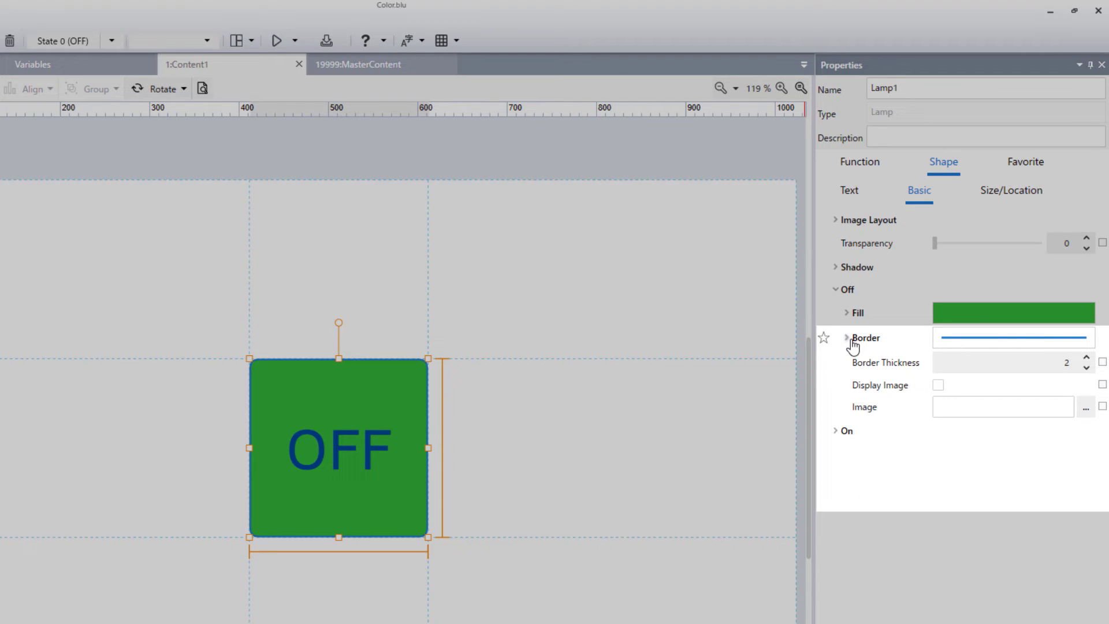
left_click(849, 339)
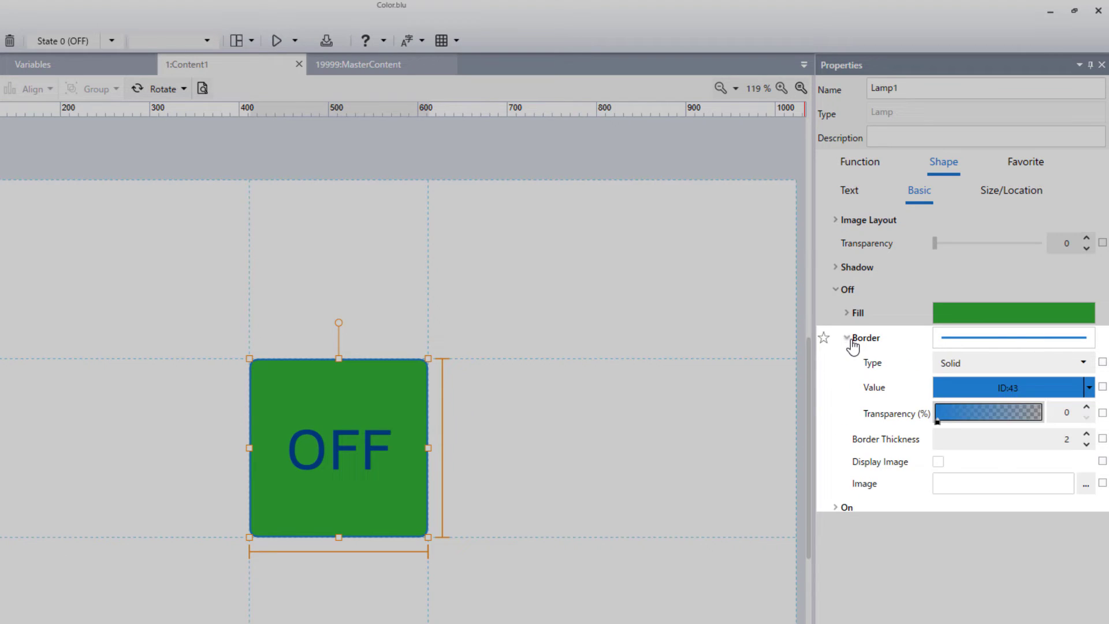
left_click(1089, 390)
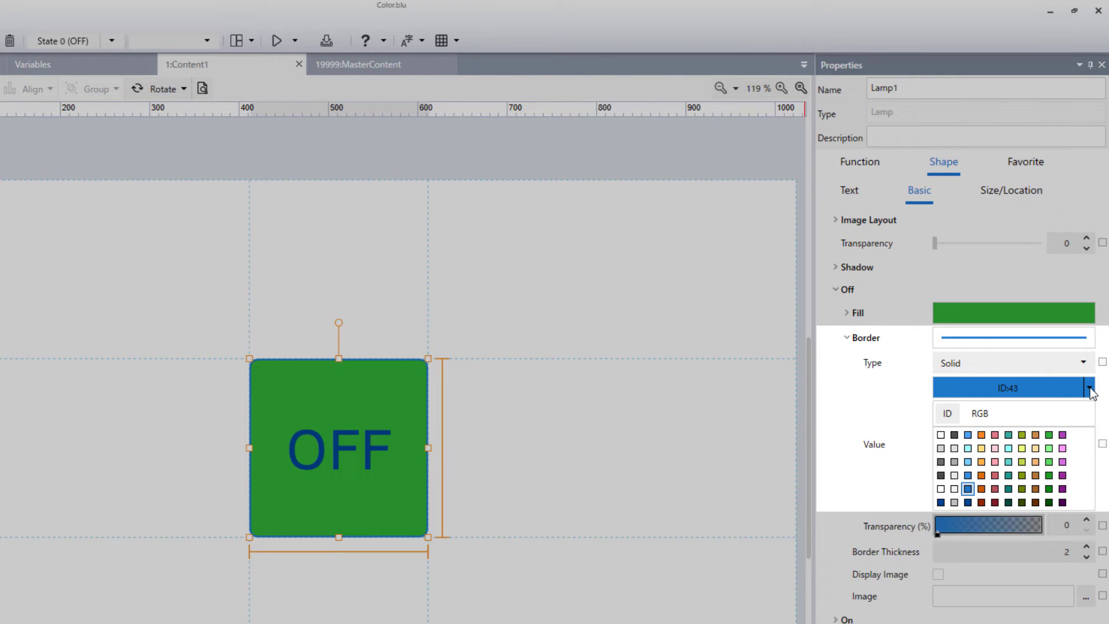
left_click(954, 434)
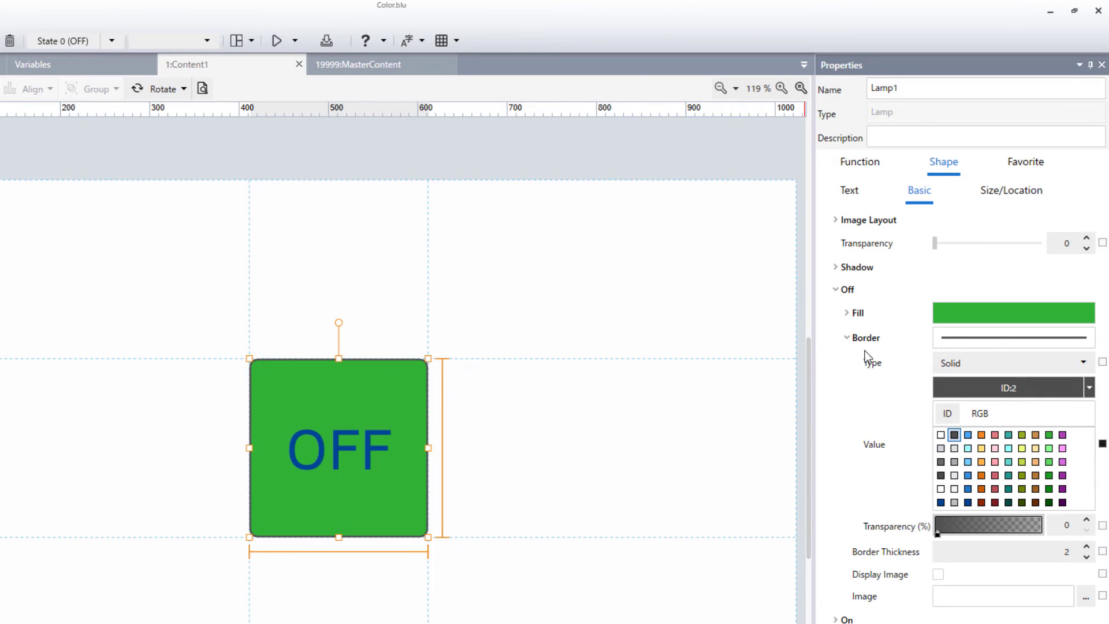
left_click(847, 338)
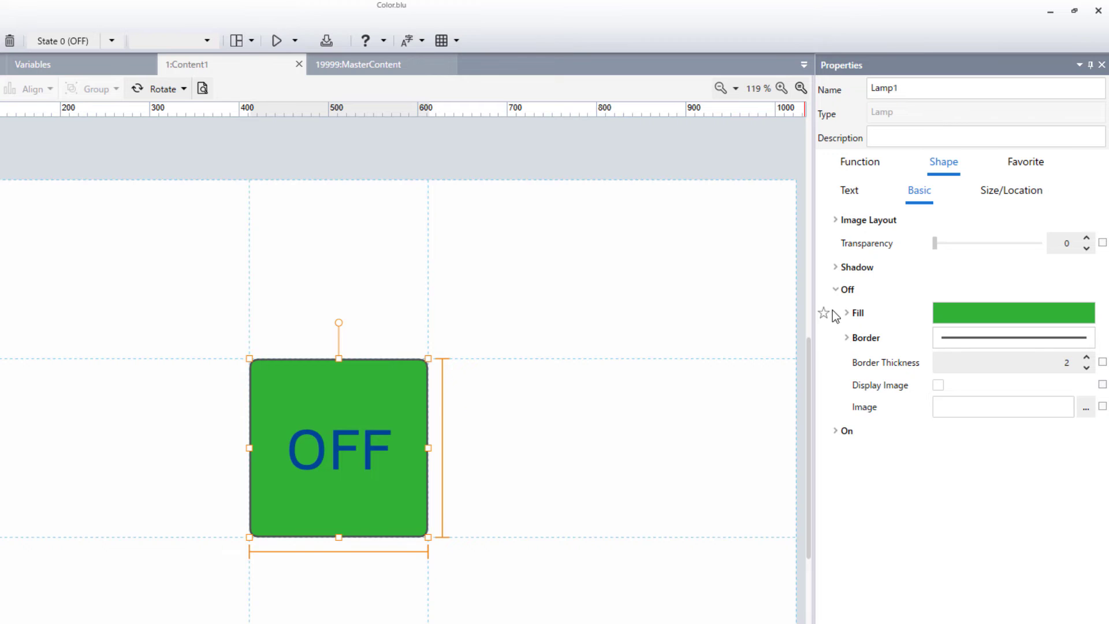
left_click(836, 290)
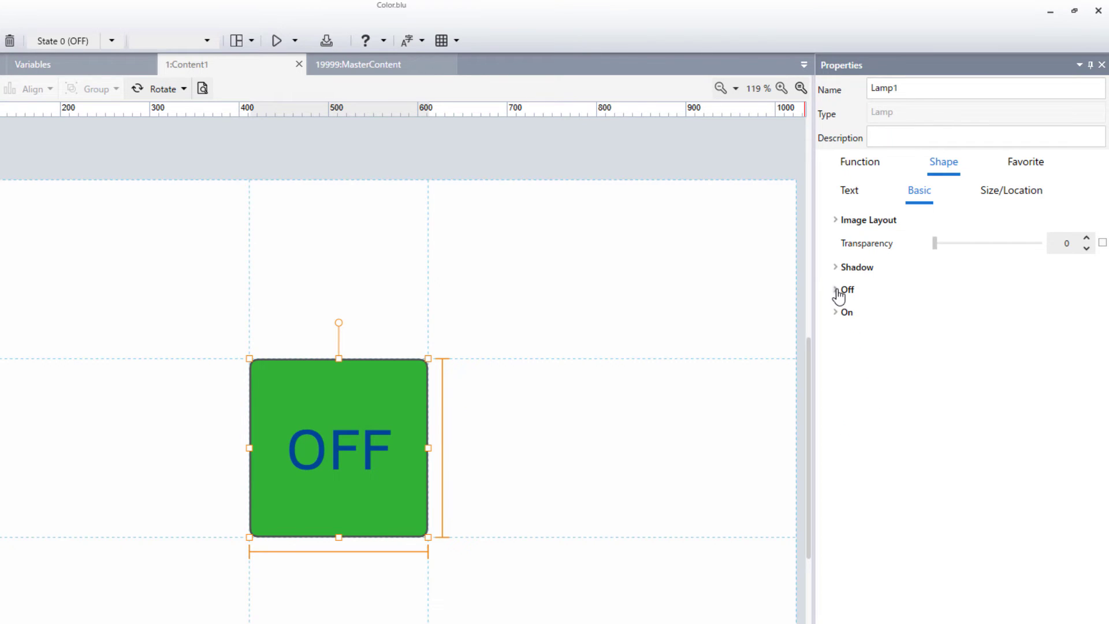
Set the solid fill color of the lamp's On state to orange ID:4.
left_click(836, 315)
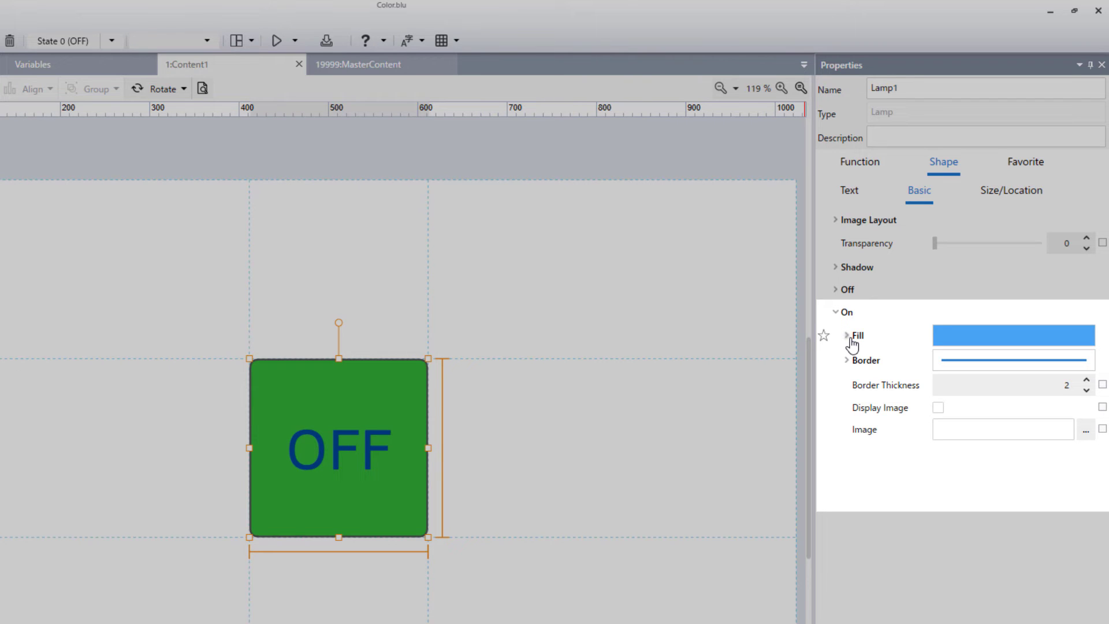
left_click(848, 336)
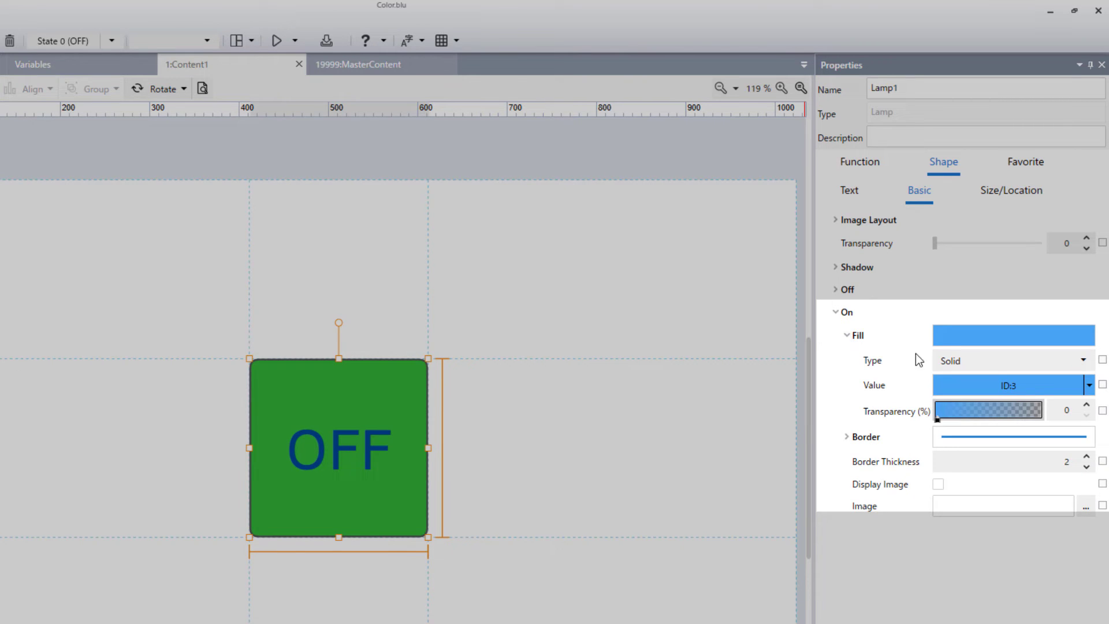
left_click(1089, 385)
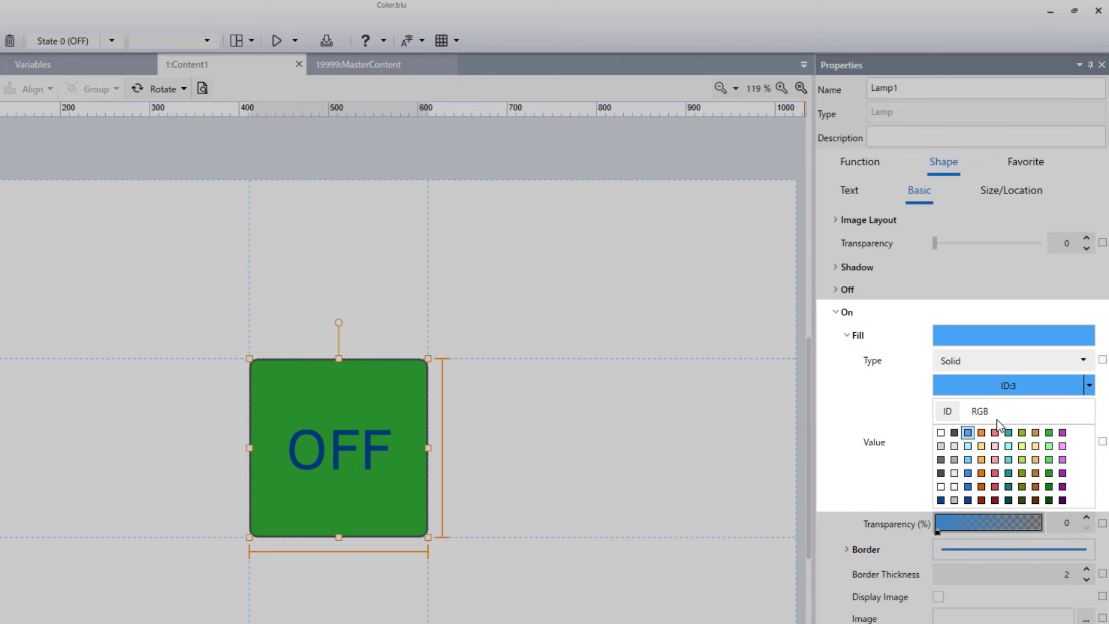
left_click(981, 433)
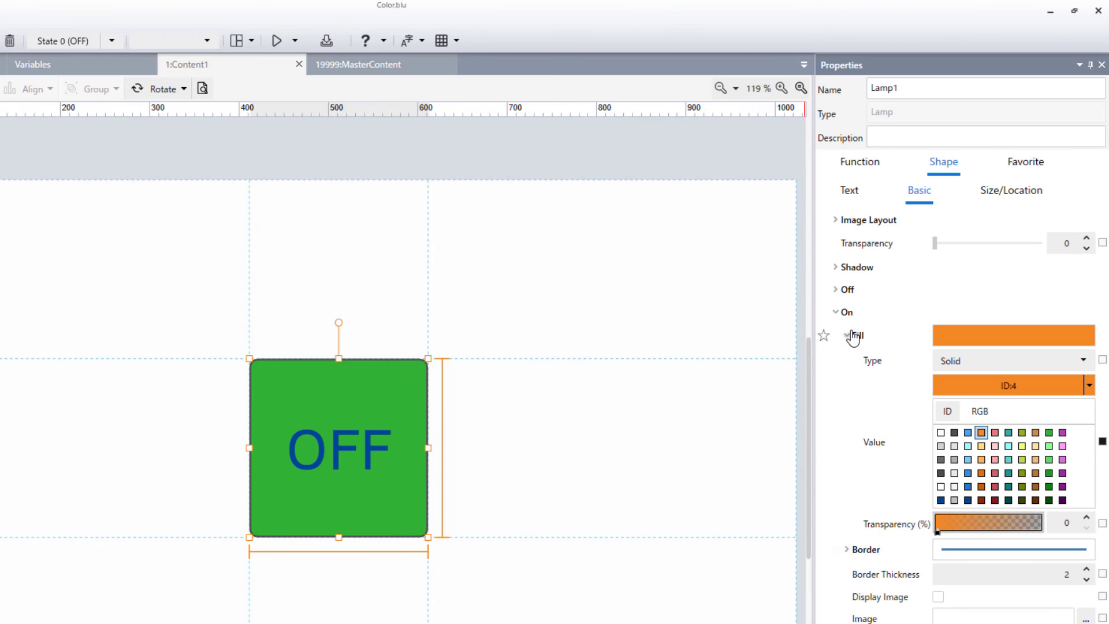
left_click(850, 337)
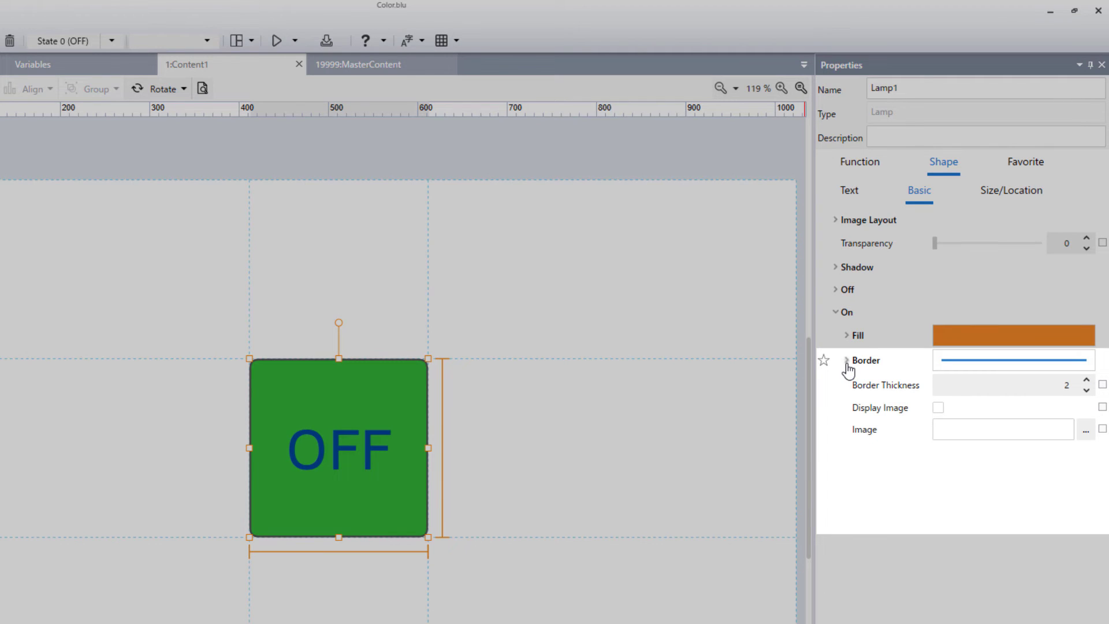
Set the solid border color of the lamp's On state to dark gray ID:2.
left_click(847, 361)
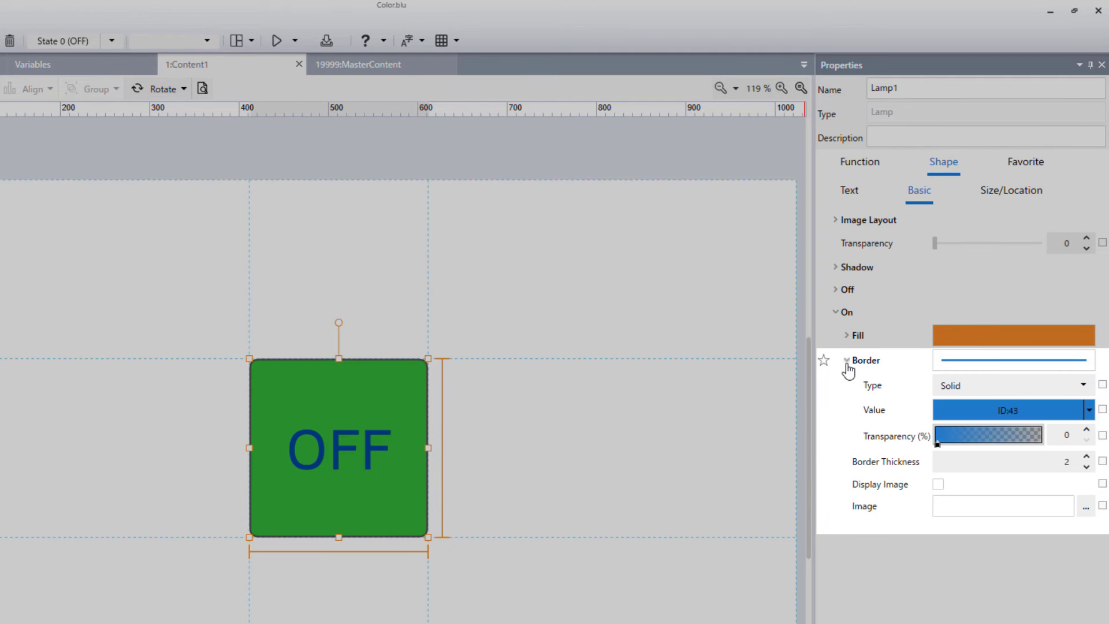
left_click(1089, 410)
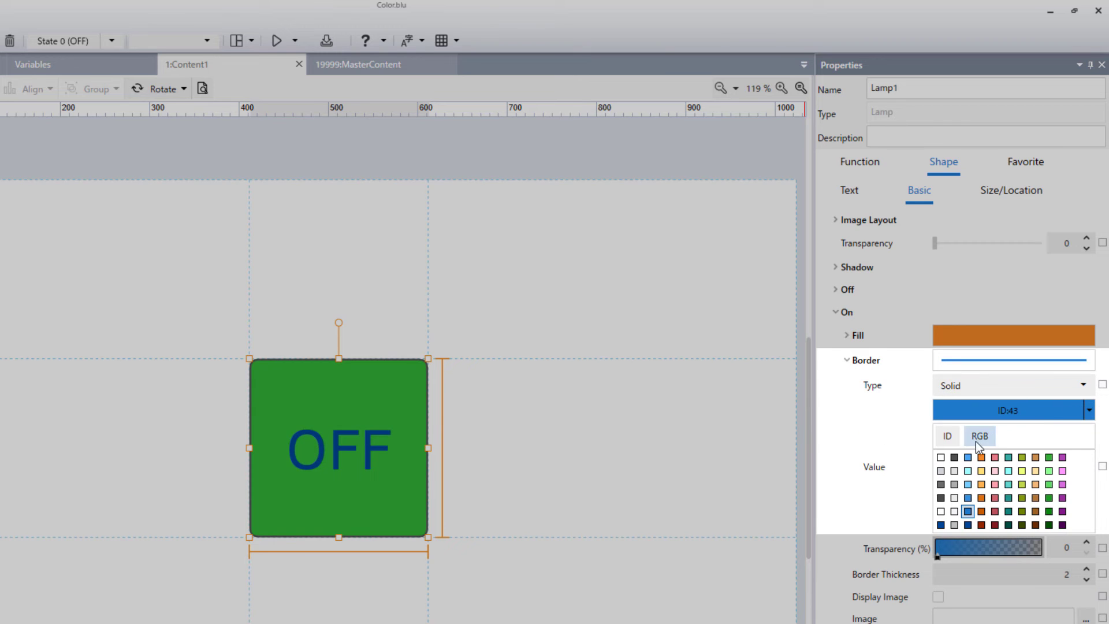
left_click(955, 457)
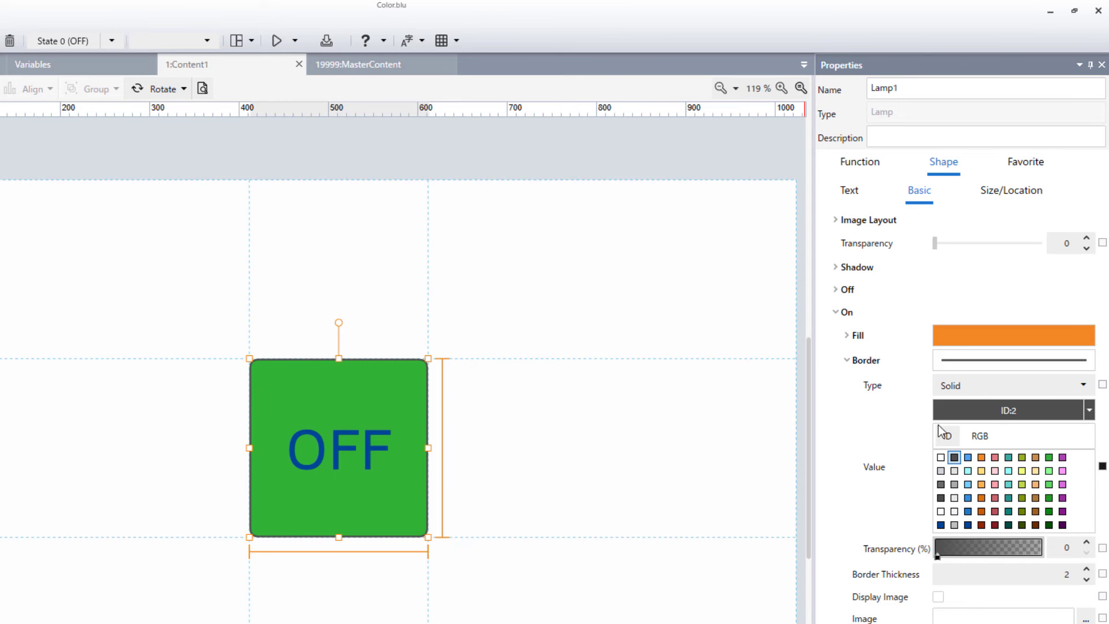
left_click(847, 361)
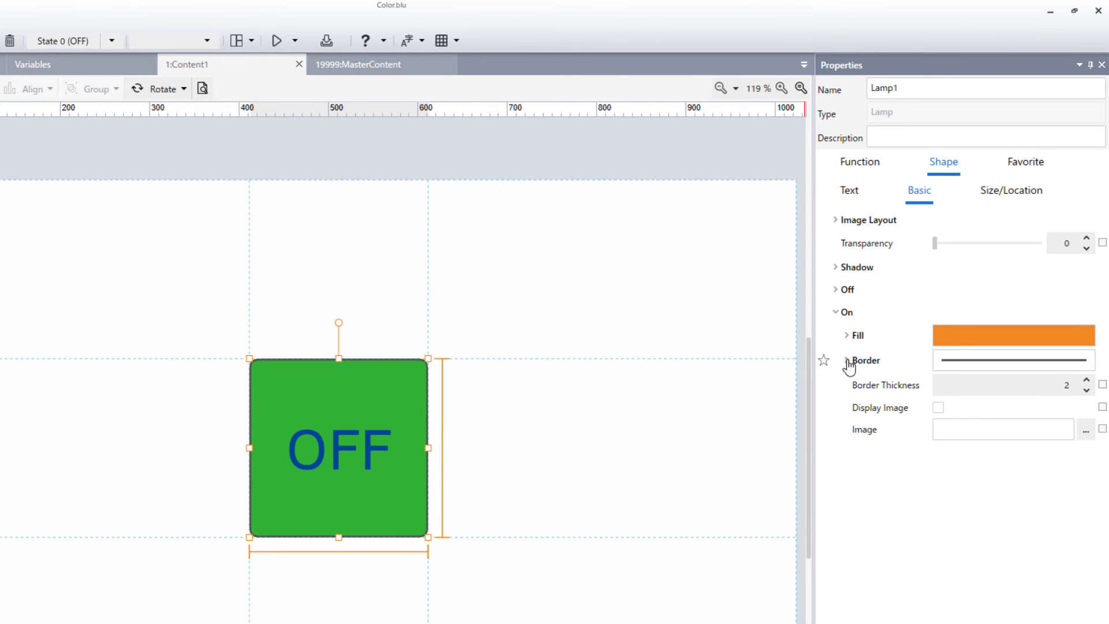
left_click(836, 313)
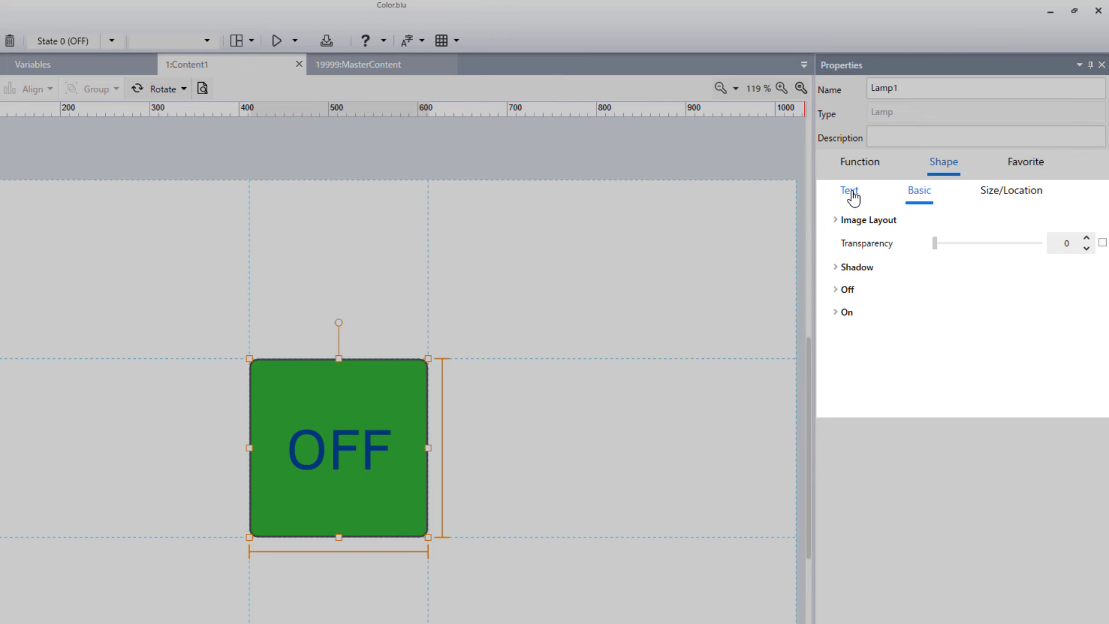
Set the solid font color of the lamp's Off-state text to white ID:1.
left_click(850, 192)
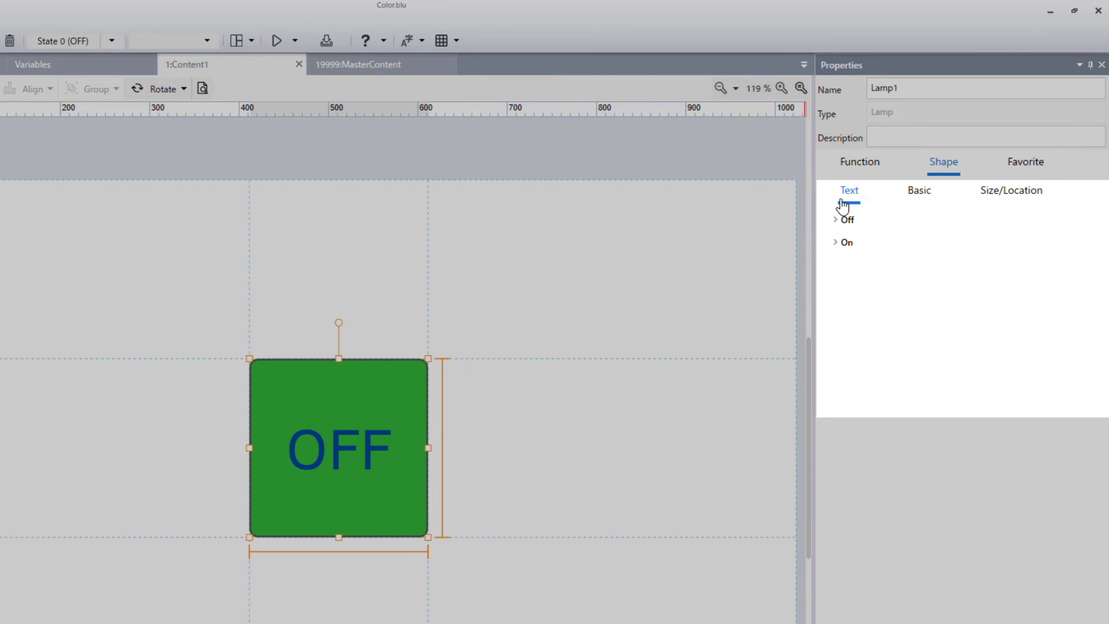
left_click(837, 225)
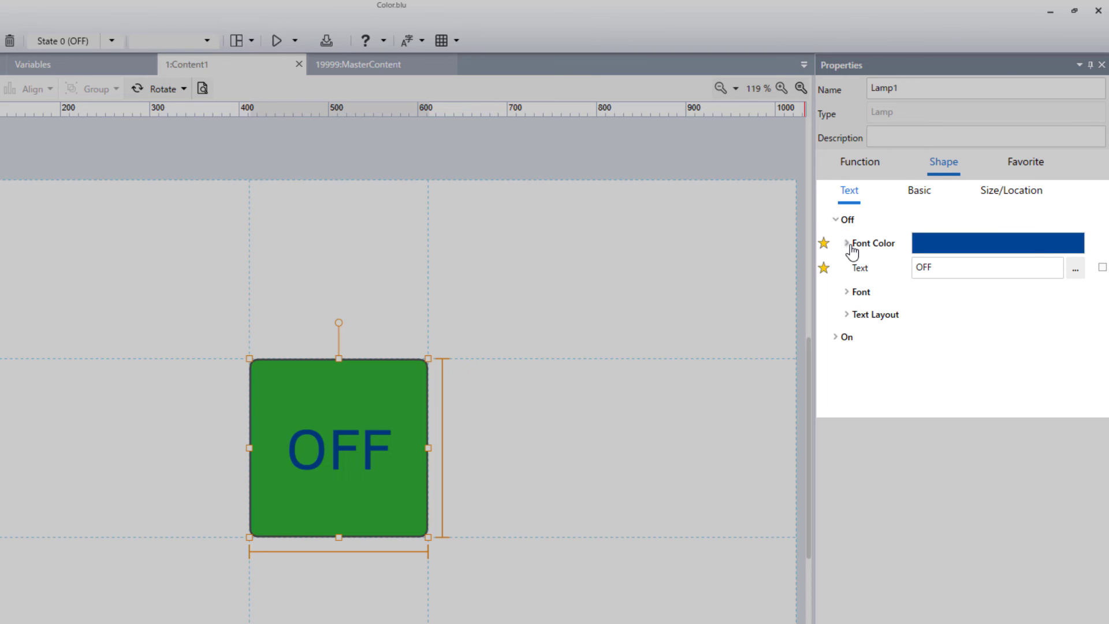
left_click(848, 244)
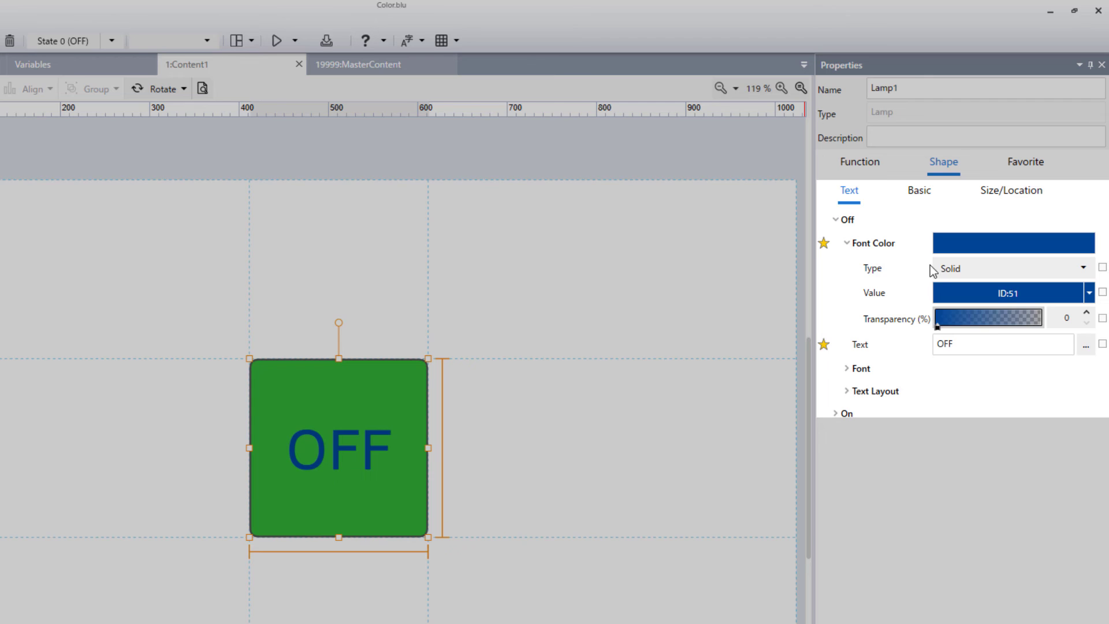
left_click(1090, 294)
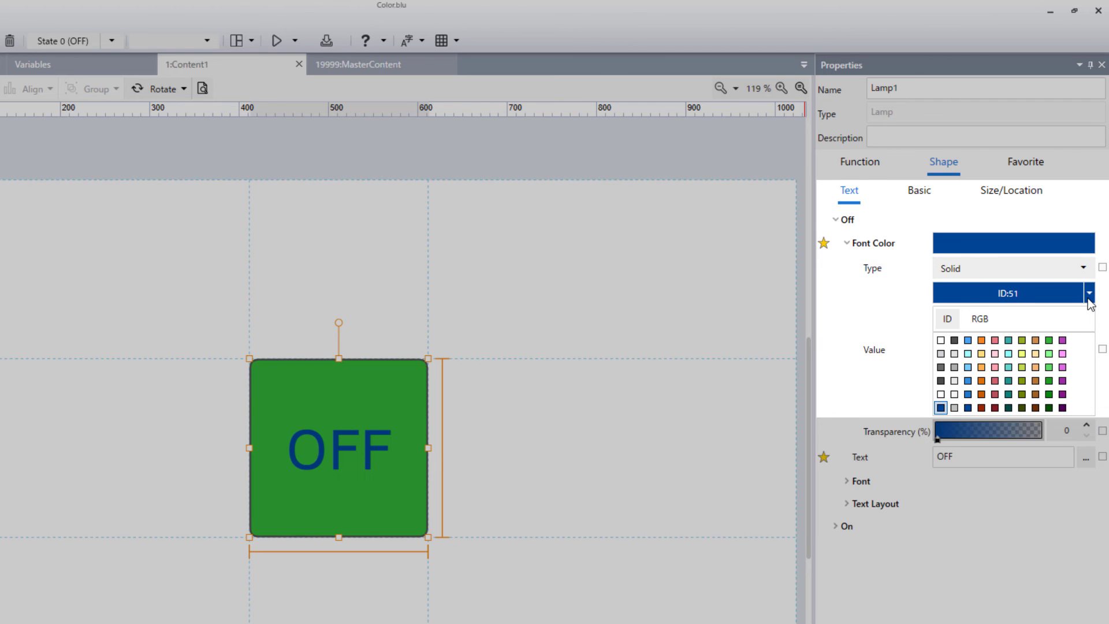
left_click(941, 340)
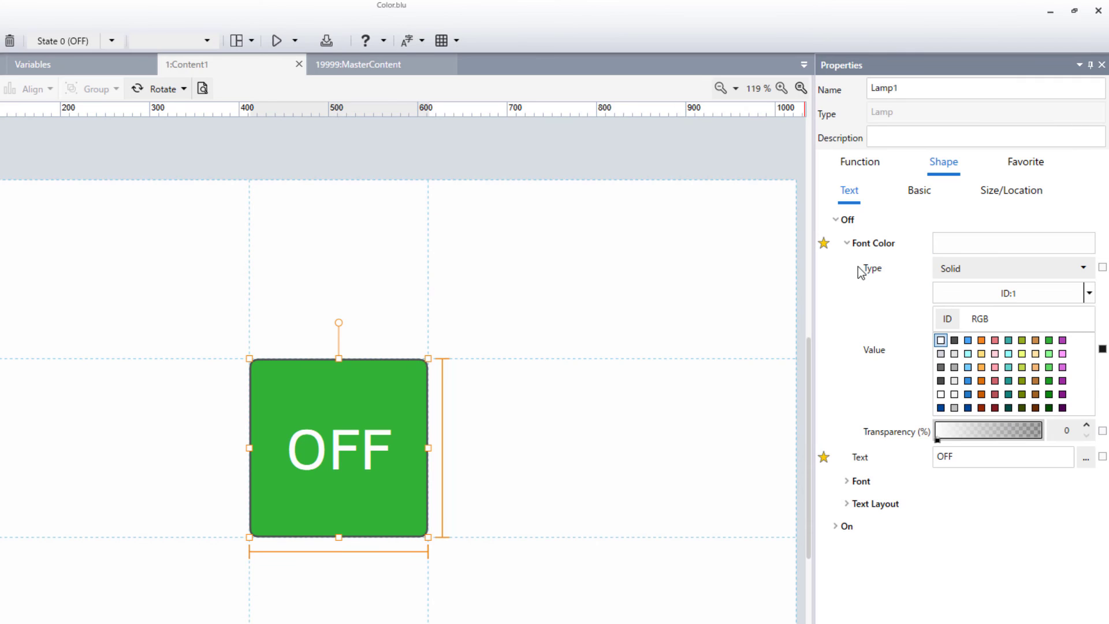
left_click(847, 243)
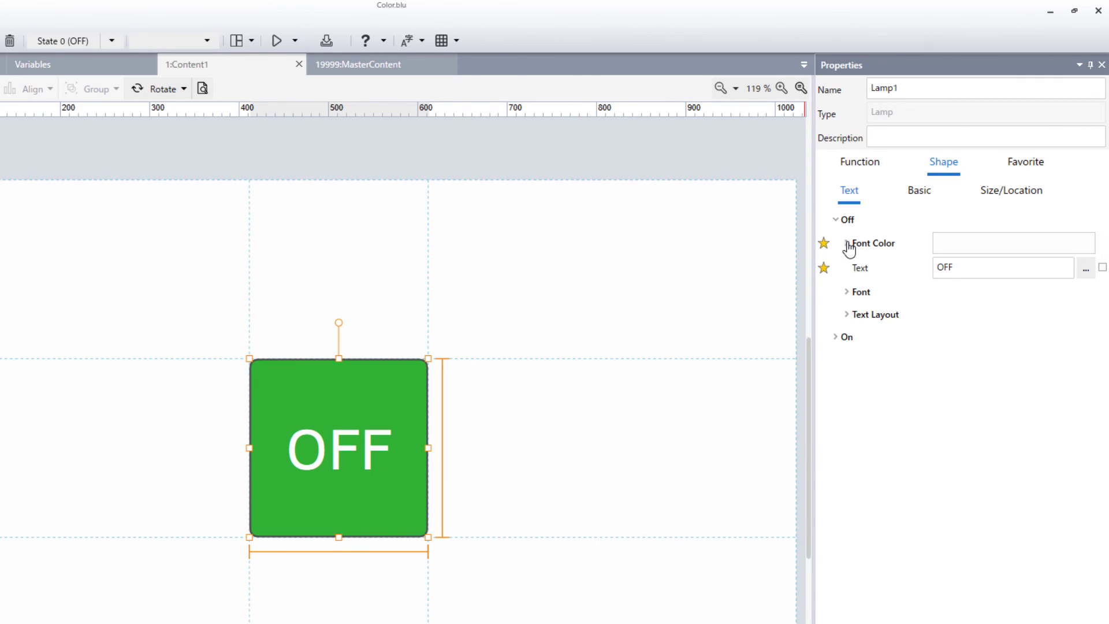
left_click(836, 223)
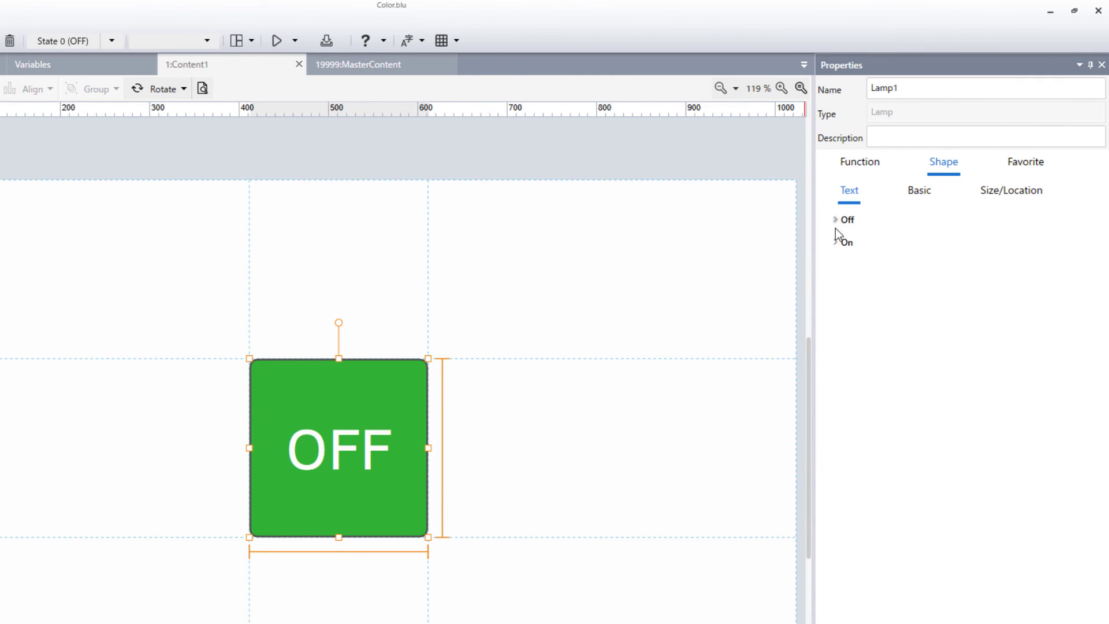
Set the solid font color of the lamp's On-state text to white ID:1.
left_click(840, 243)
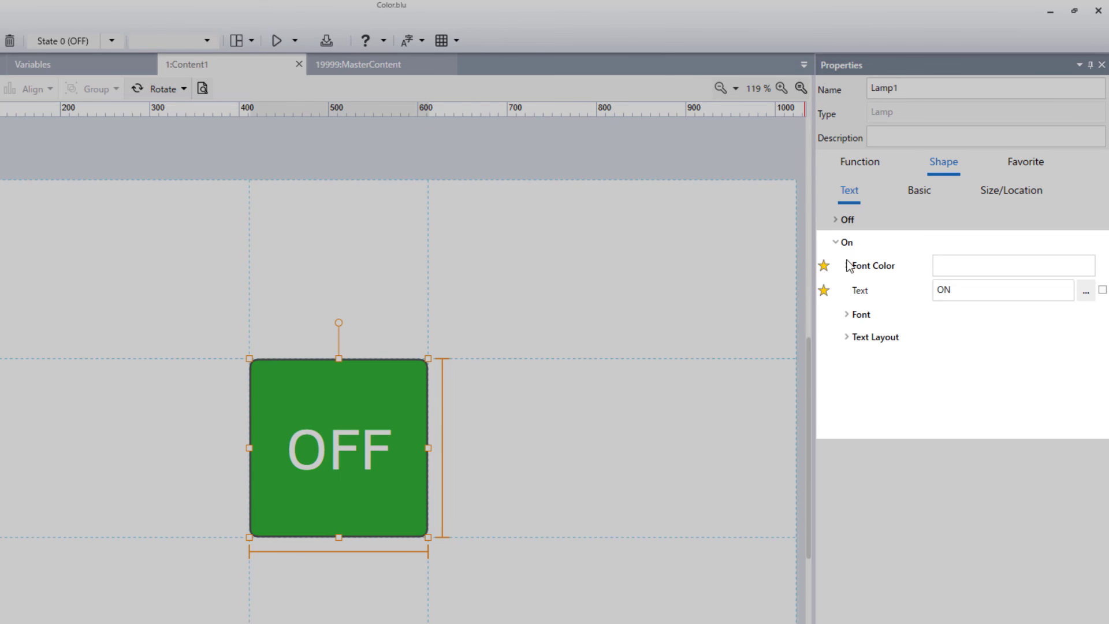
left_click(848, 268)
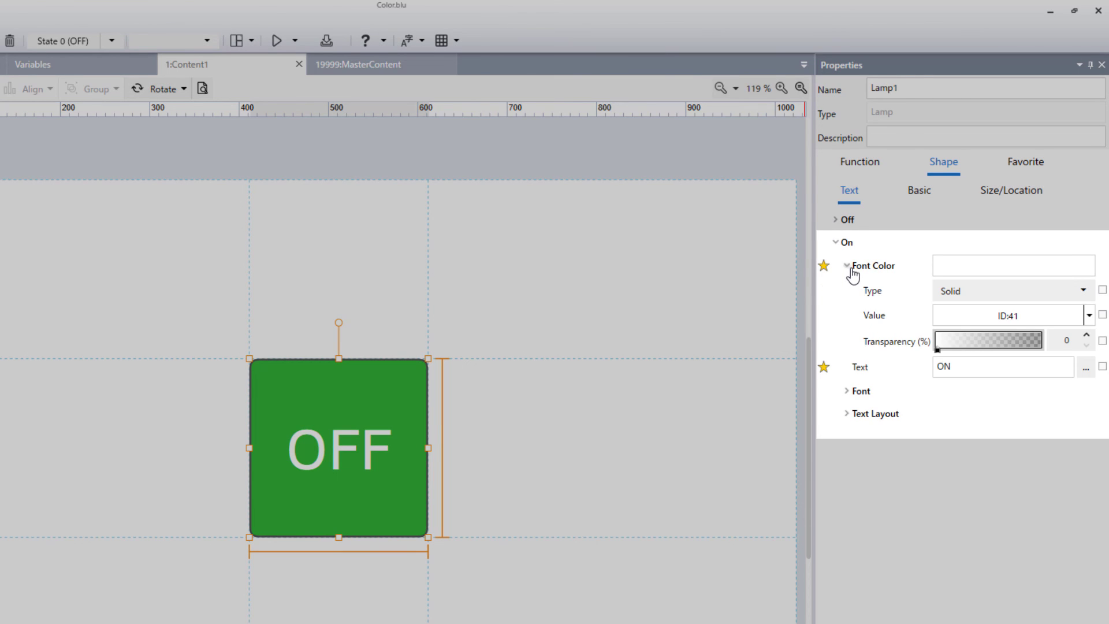
left_click(1090, 316)
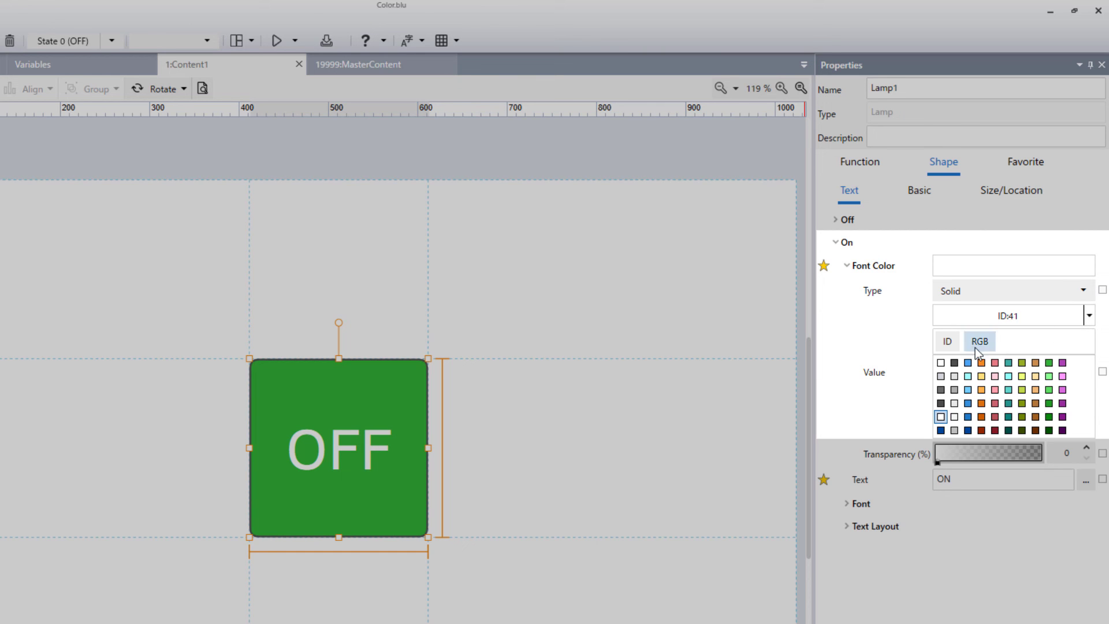
left_click(941, 363)
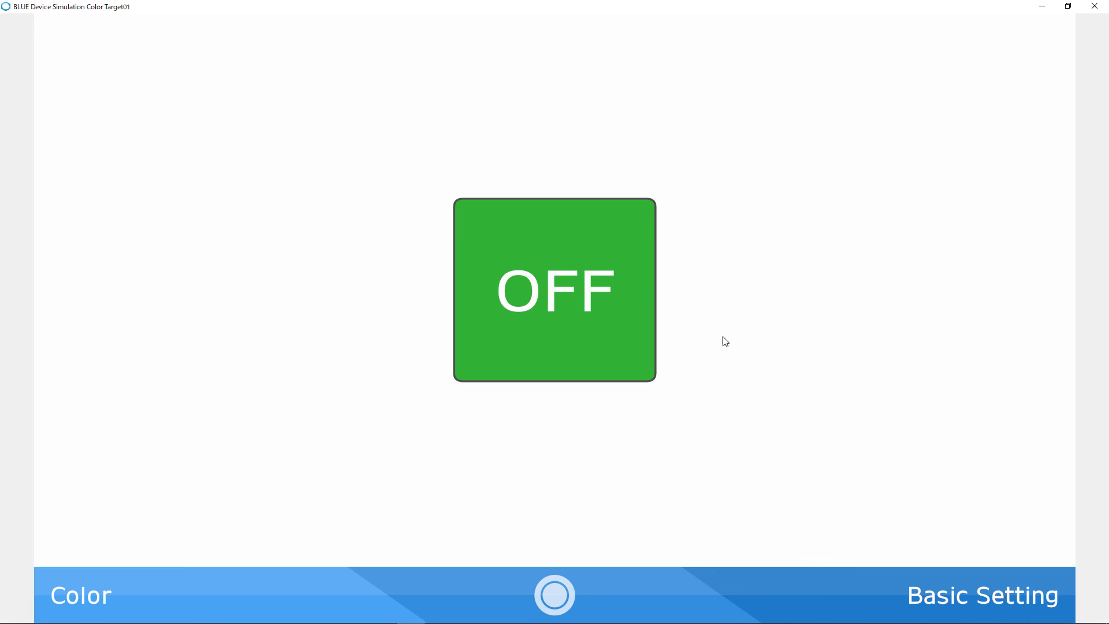
Switch the lamp on and off several times in the device simulation to check its fill, border and text colors.
left_click(614, 319)
left_click(614, 321)
left_click(613, 318)
left_click(613, 318)
left_click(613, 317)
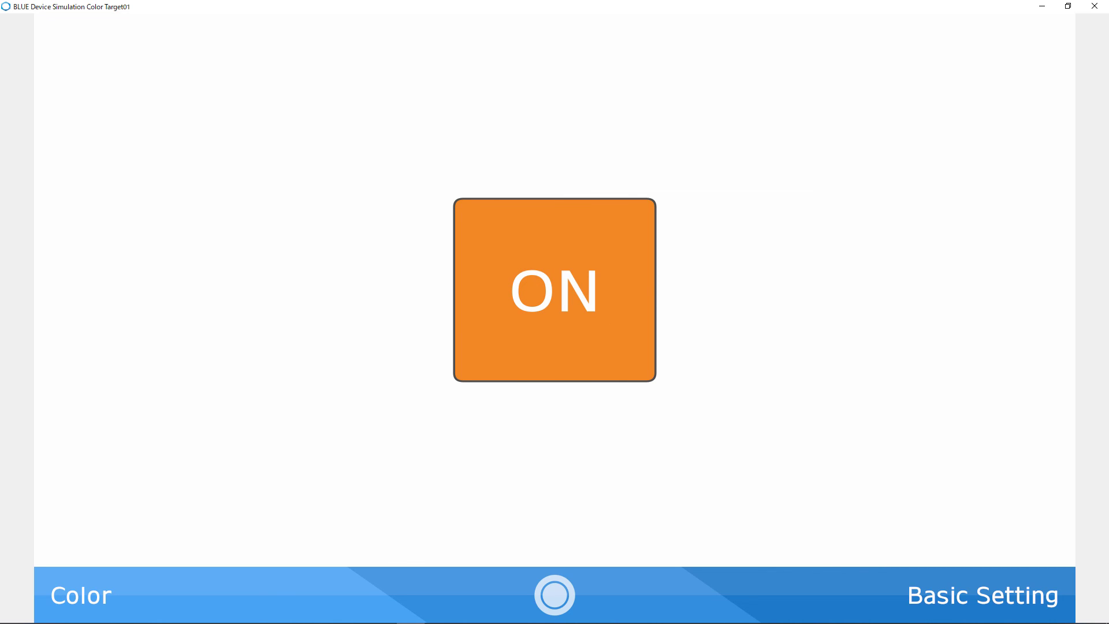
left_click(613, 318)
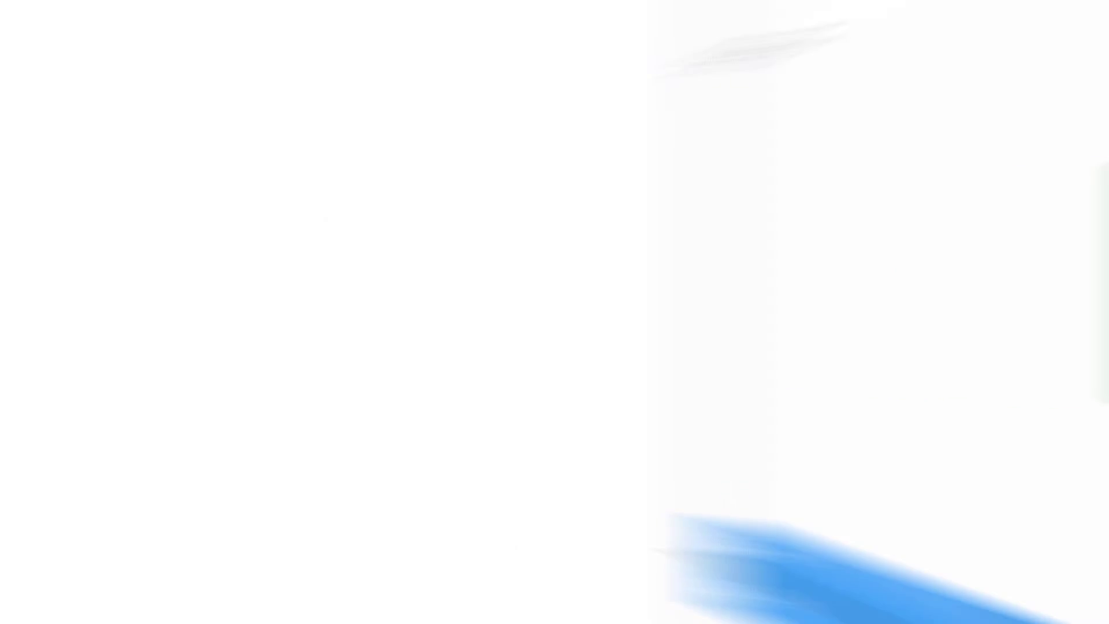